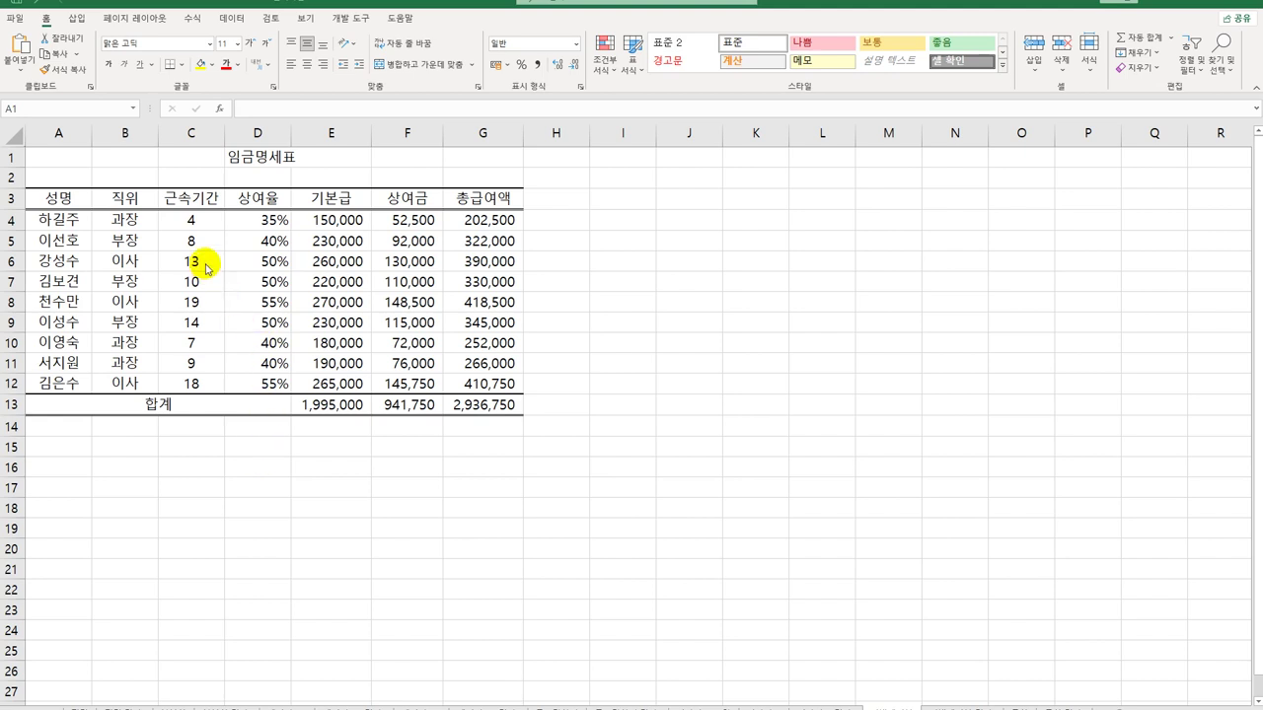
Step: Create a pivot table from range A3:G12 and place it in the existing worksheet at cell A18
left_click(200, 221)
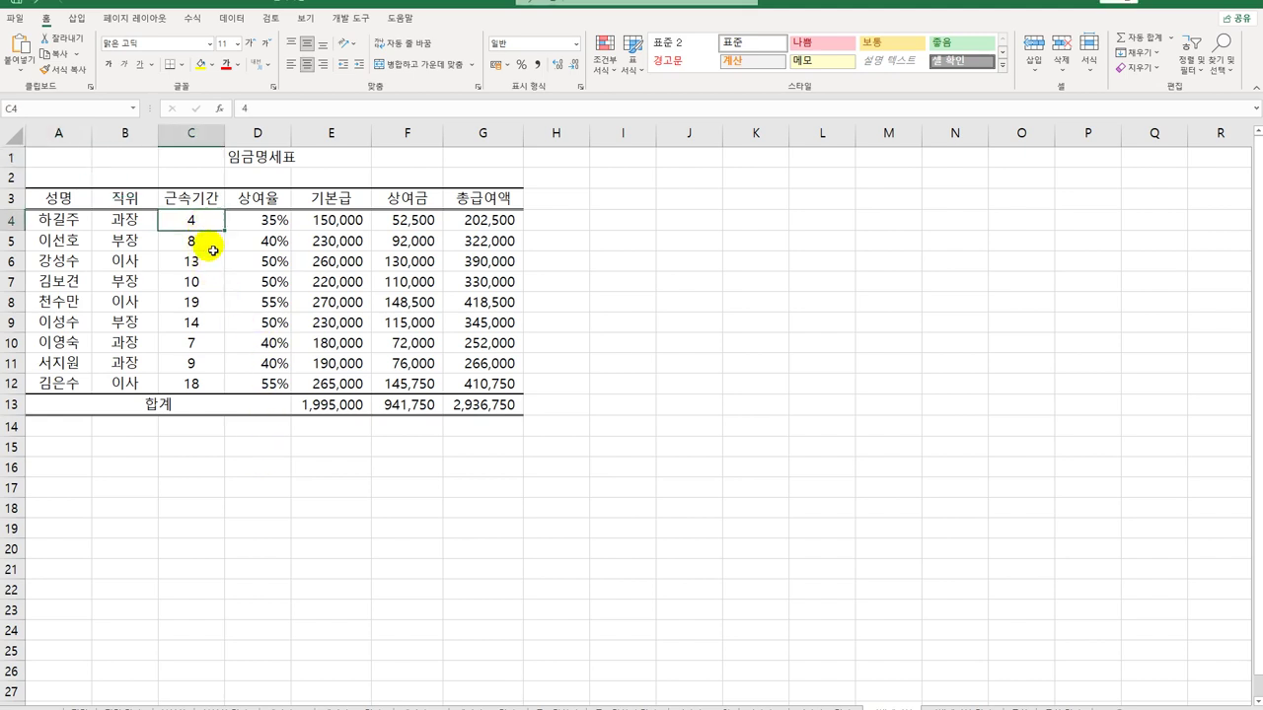
left_click(77, 17)
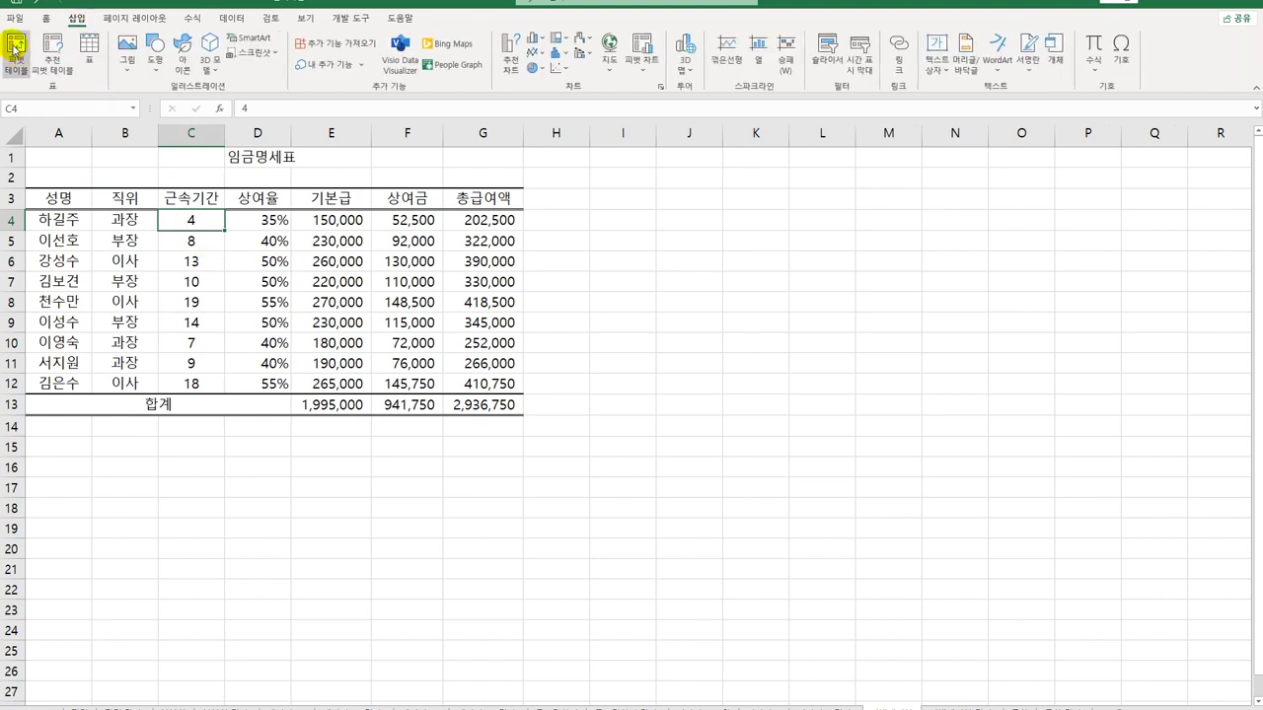
left_click(15, 46)
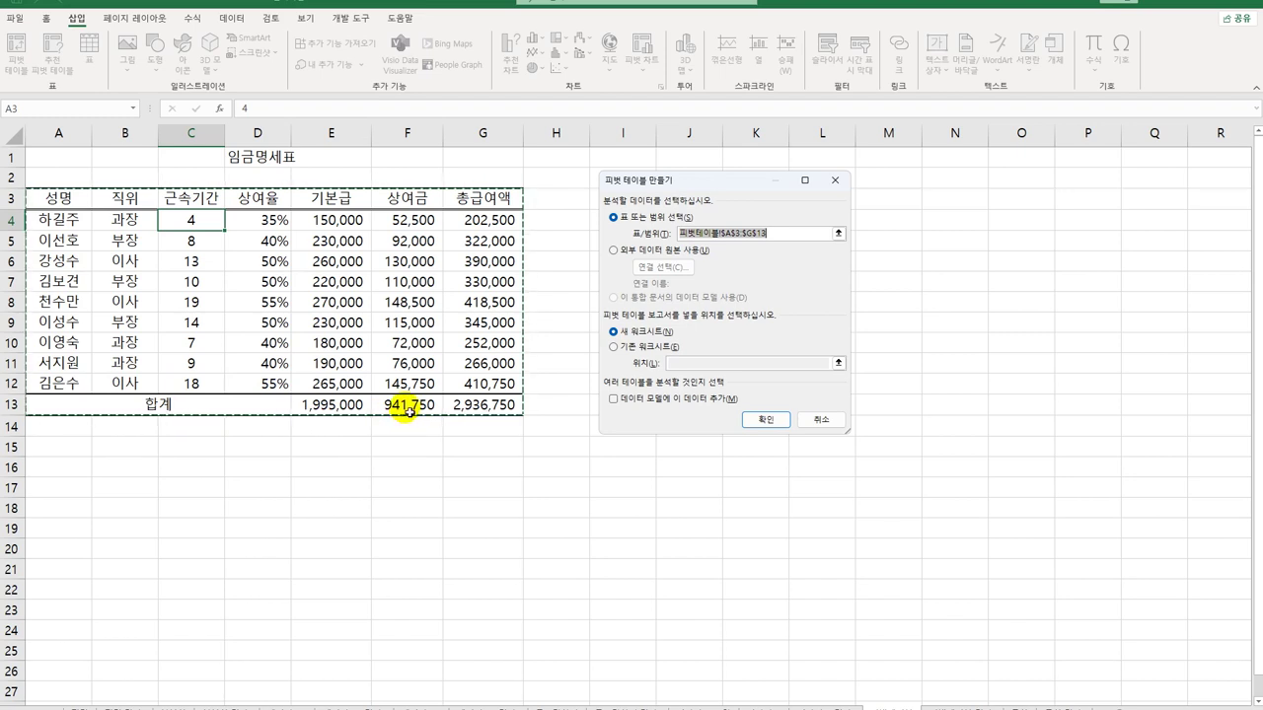
left_click_drag(79, 205, 471, 384)
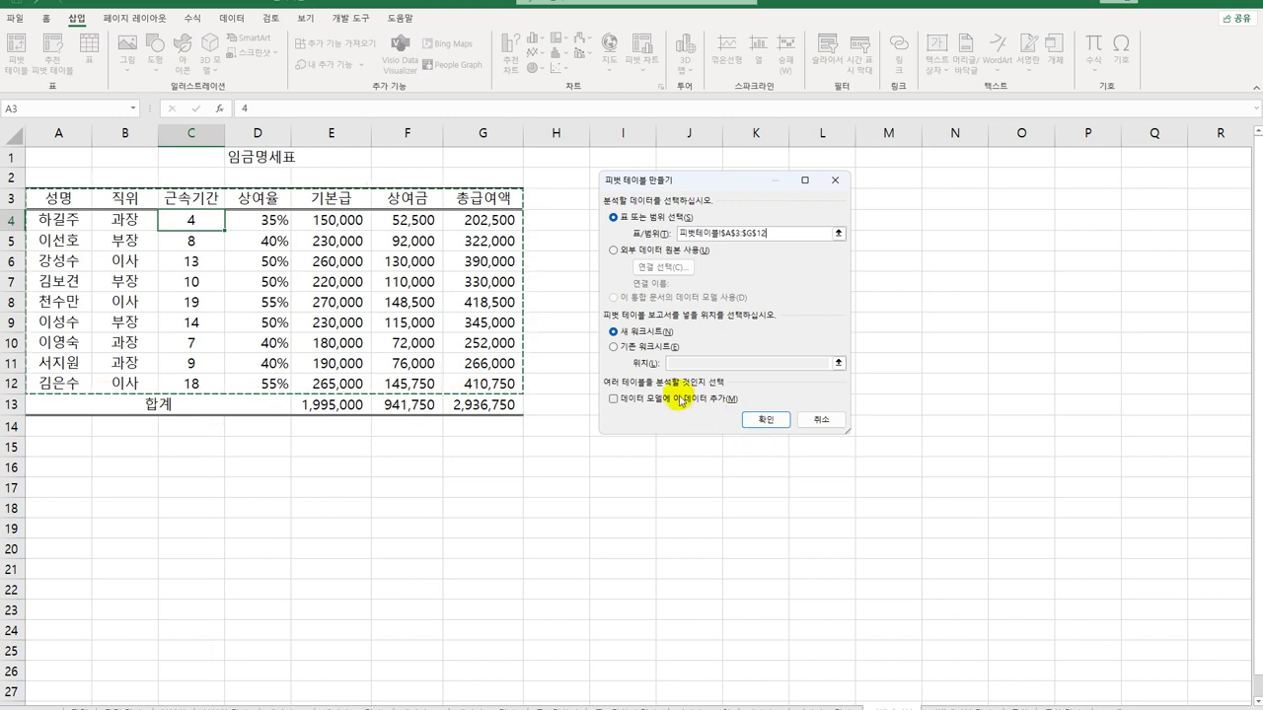
left_click(625, 350)
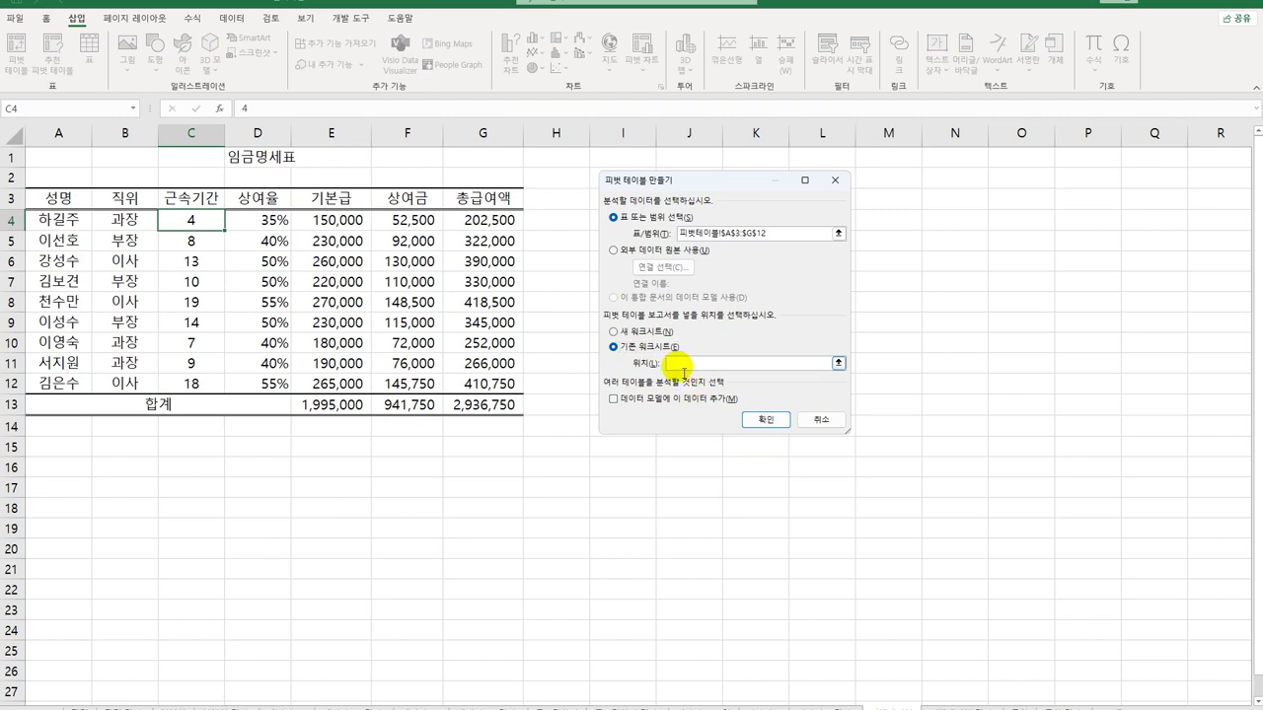
left_click(65, 511)
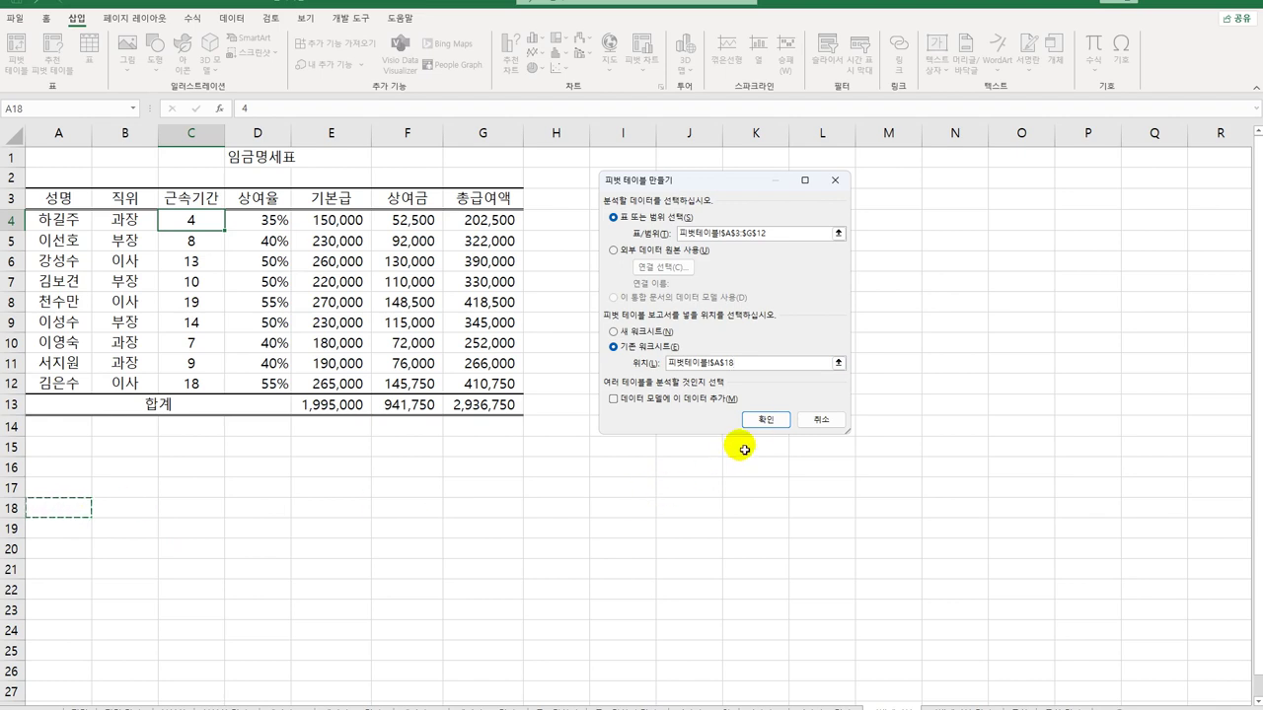
left_click(765, 420)
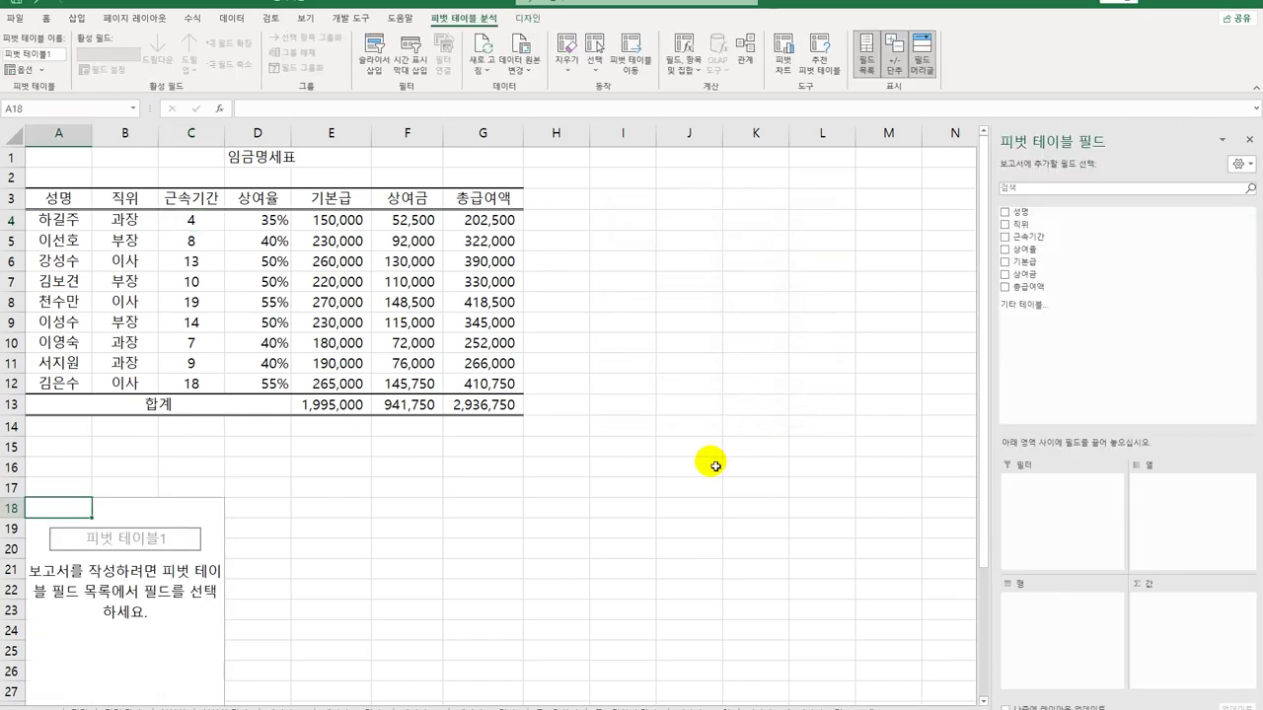
Step: Lay out the pivot table with 직위 as columns, 근속기간 as rows, and 기본급 and 상여금 as summed values
scroll(718, 463, "down", 3)
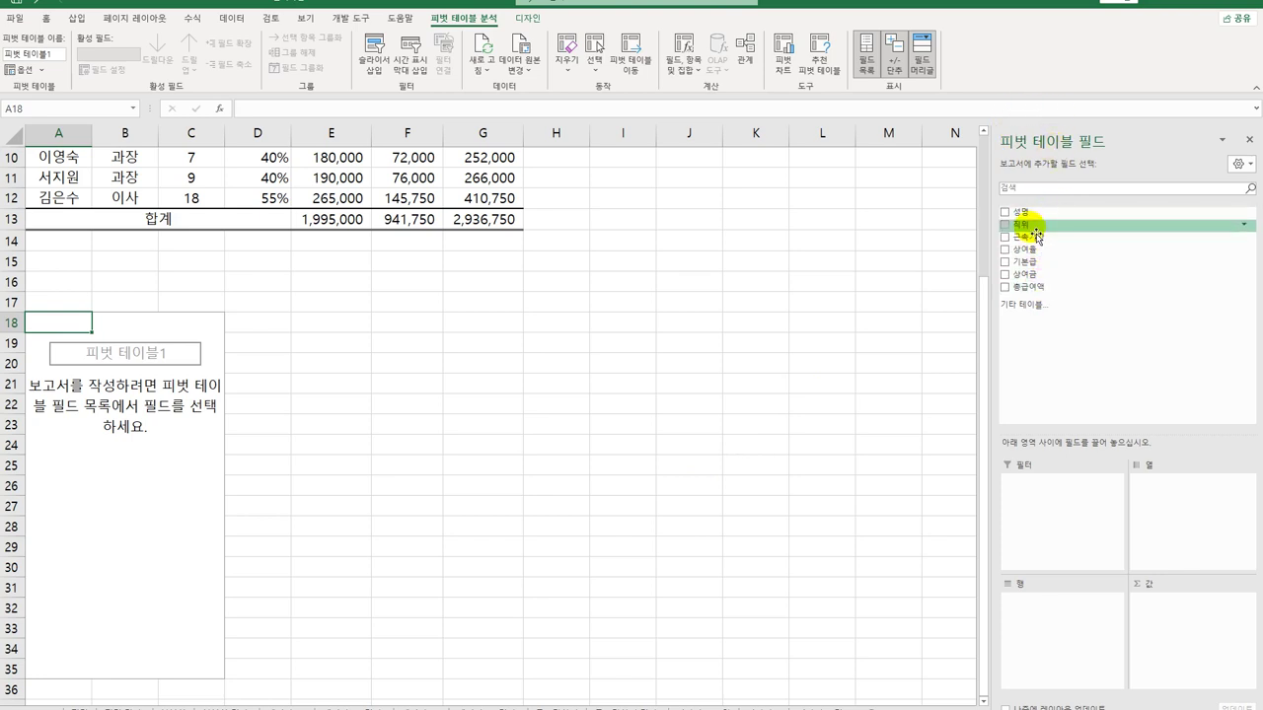
left_click_drag(1035, 235, 1166, 546)
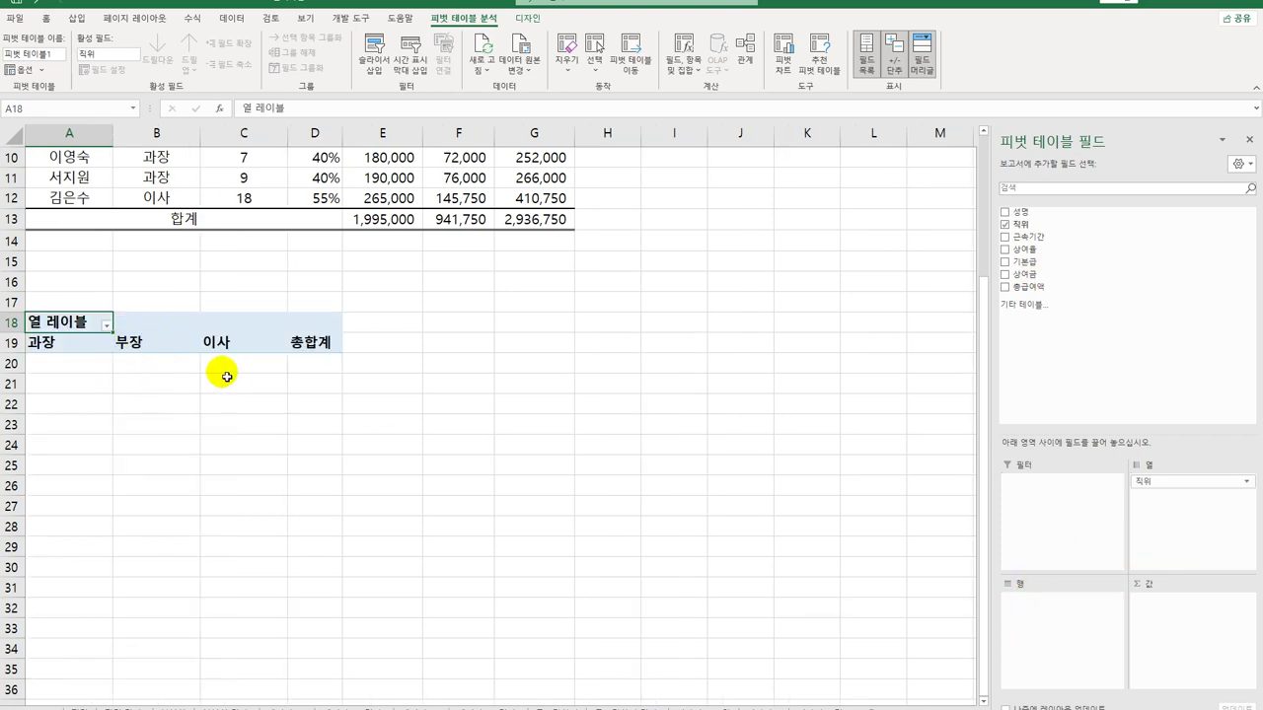
left_click_drag(1034, 237, 1026, 639)
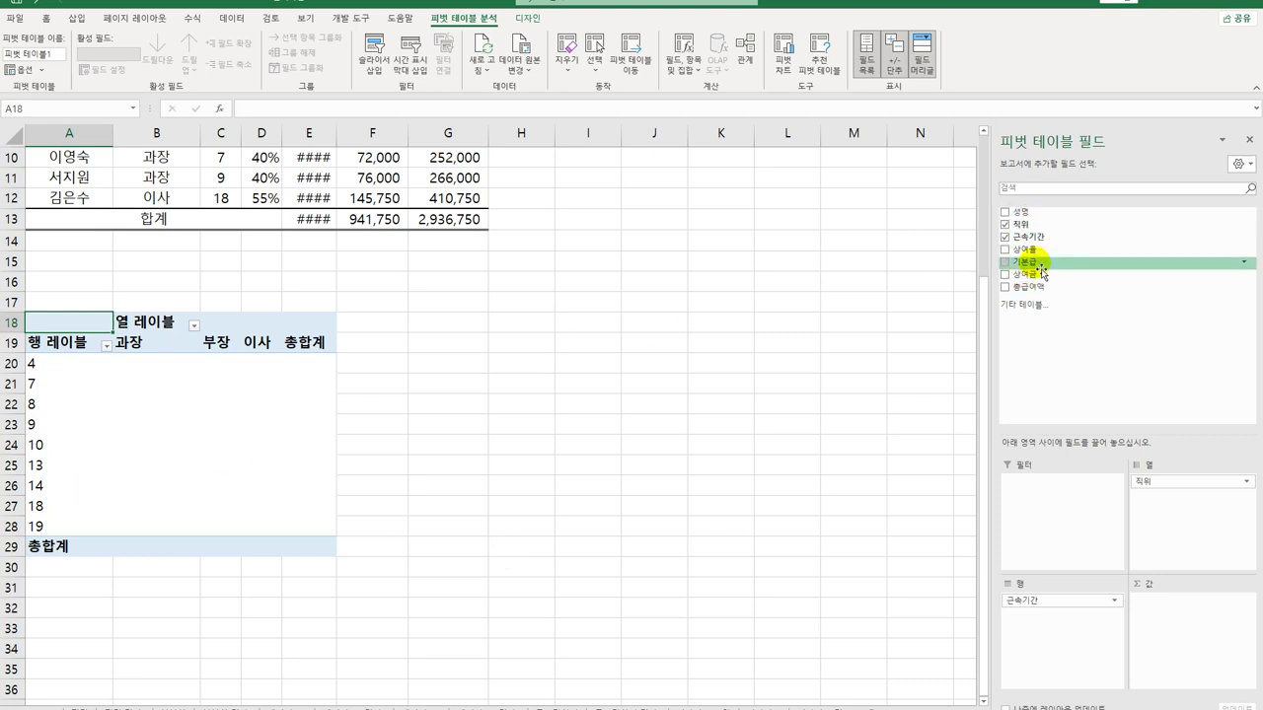
left_click_drag(1026, 261, 1172, 636)
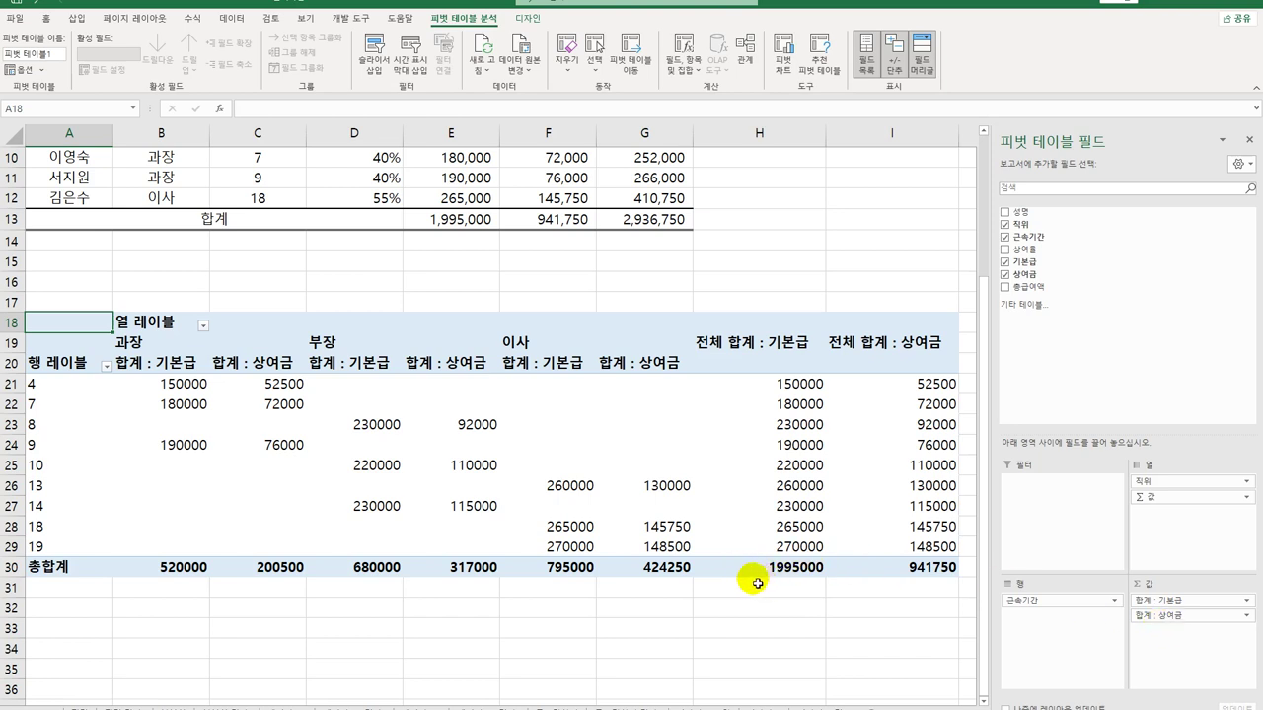
Step: Group the 근속기간 row labels starting at 1 and ending at 20, in intervals of 5
left_click(62, 392)
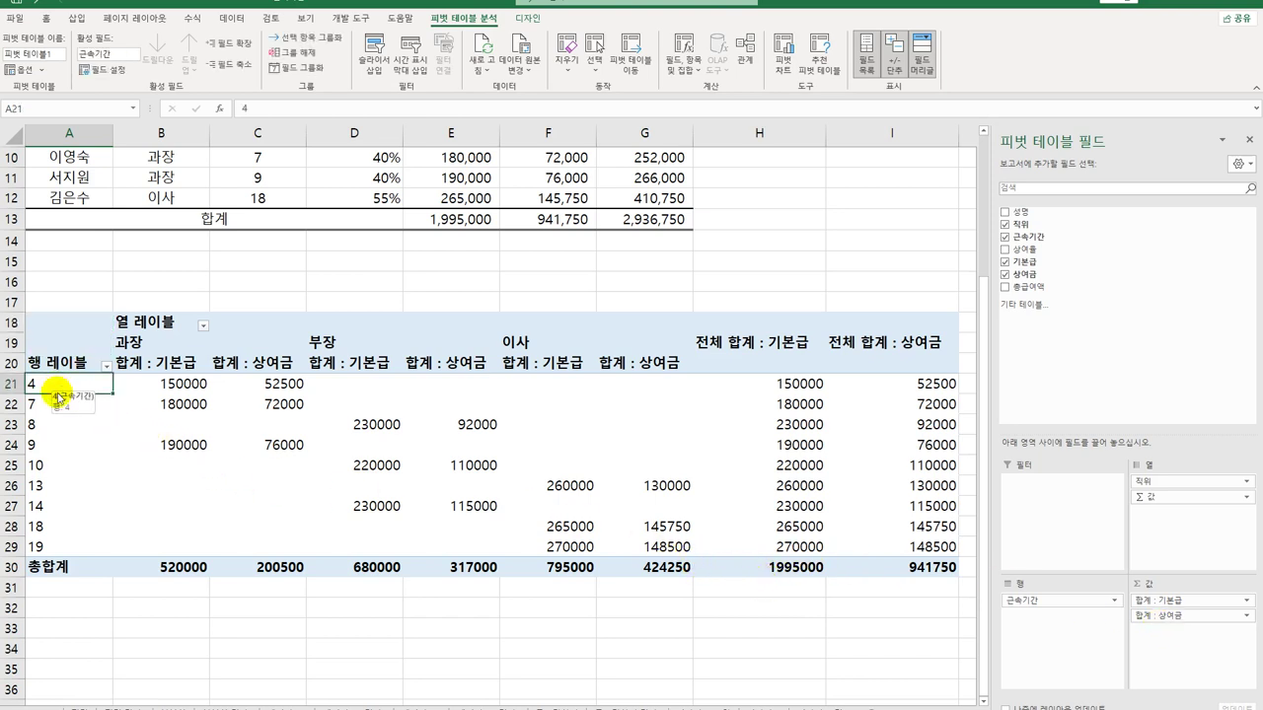
left_click(75, 447)
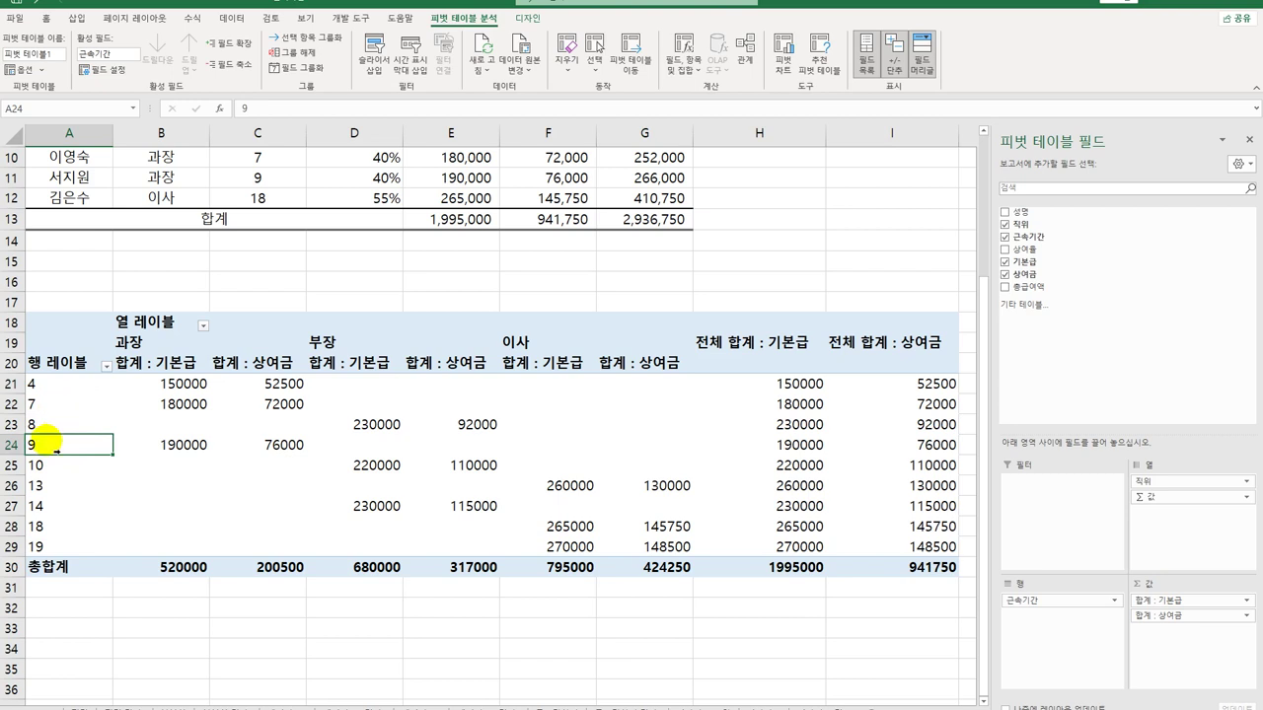
right_click(66, 444)
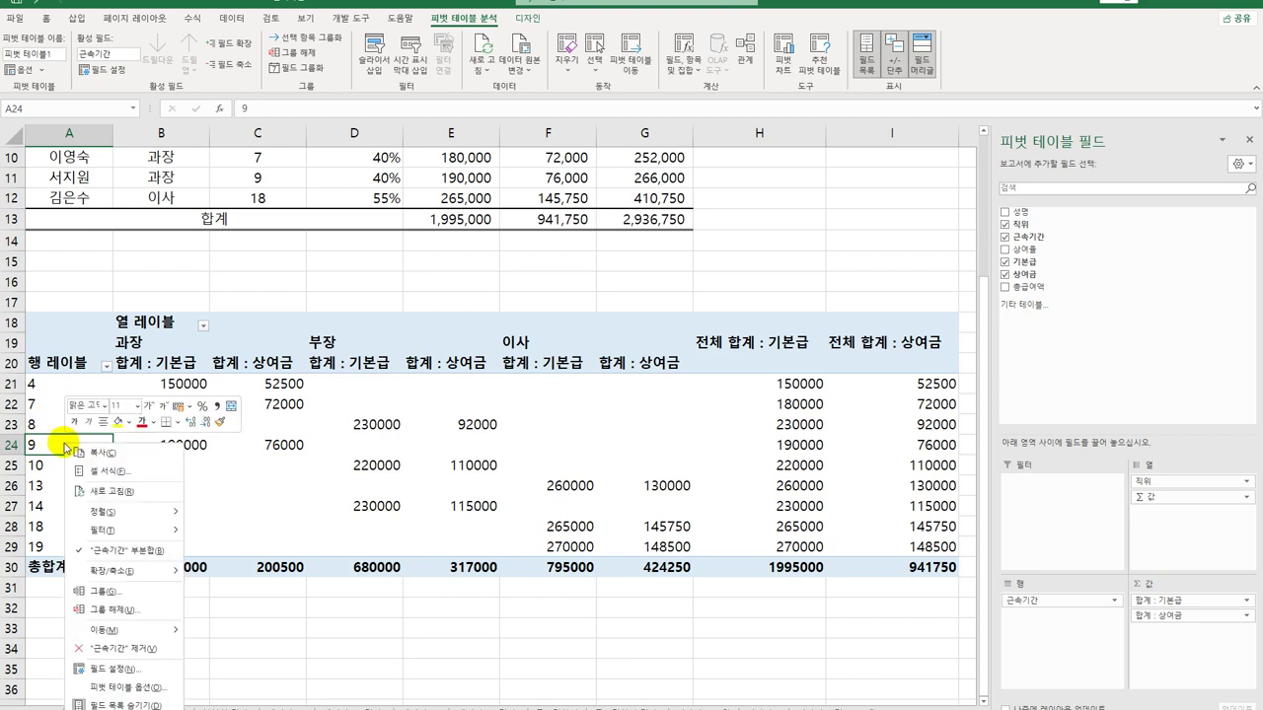
left_click(148, 592)
left_click_drag(132, 542, 384, 305)
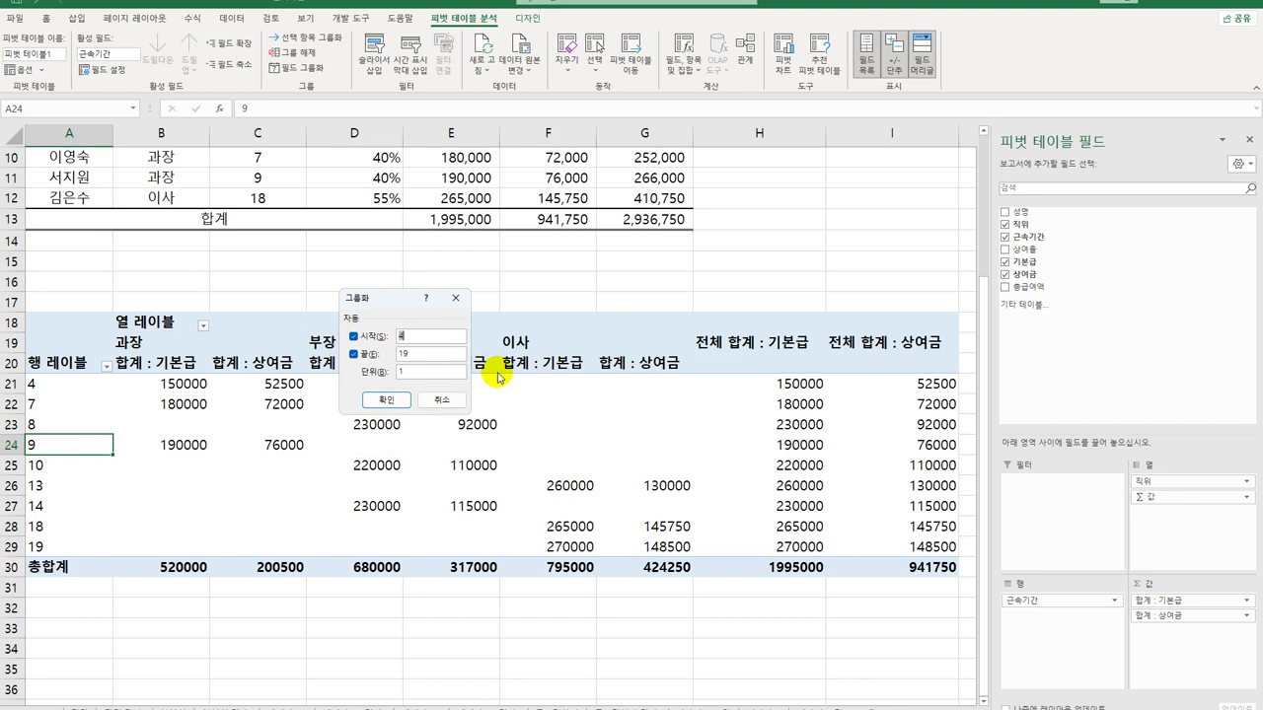
type("1")
left_click(402, 353)
type("20")
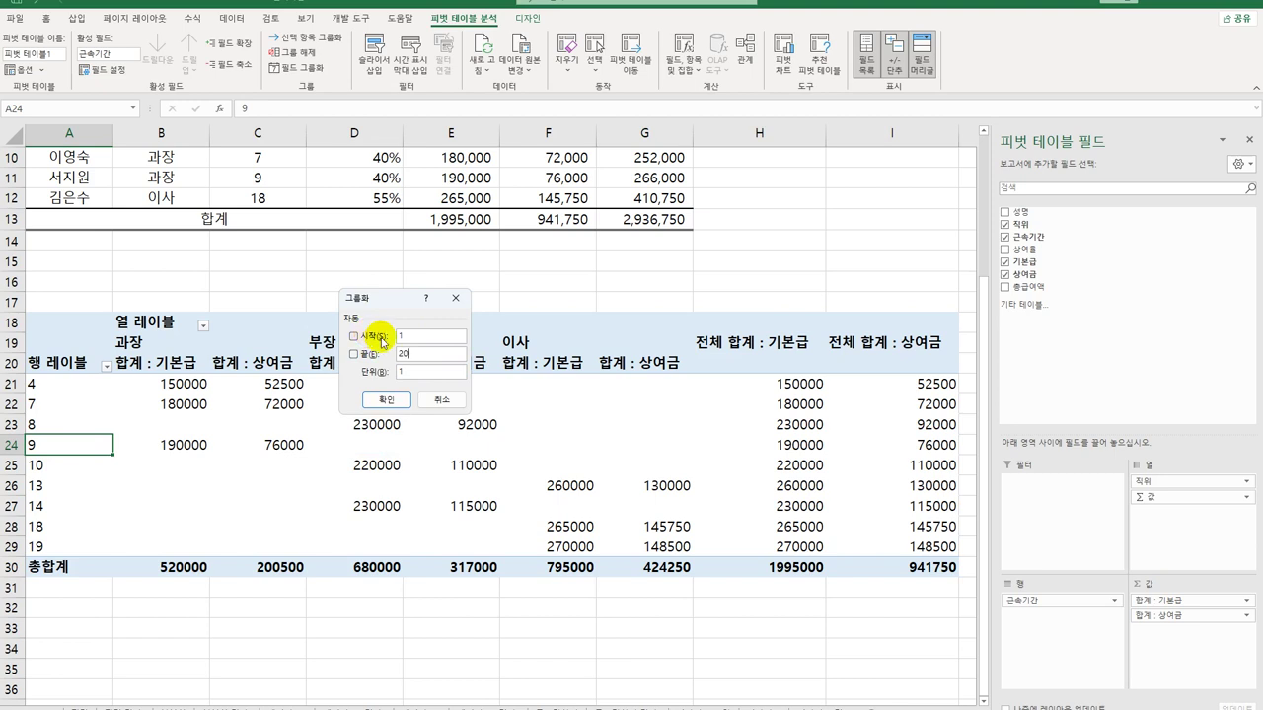
key("Tab")
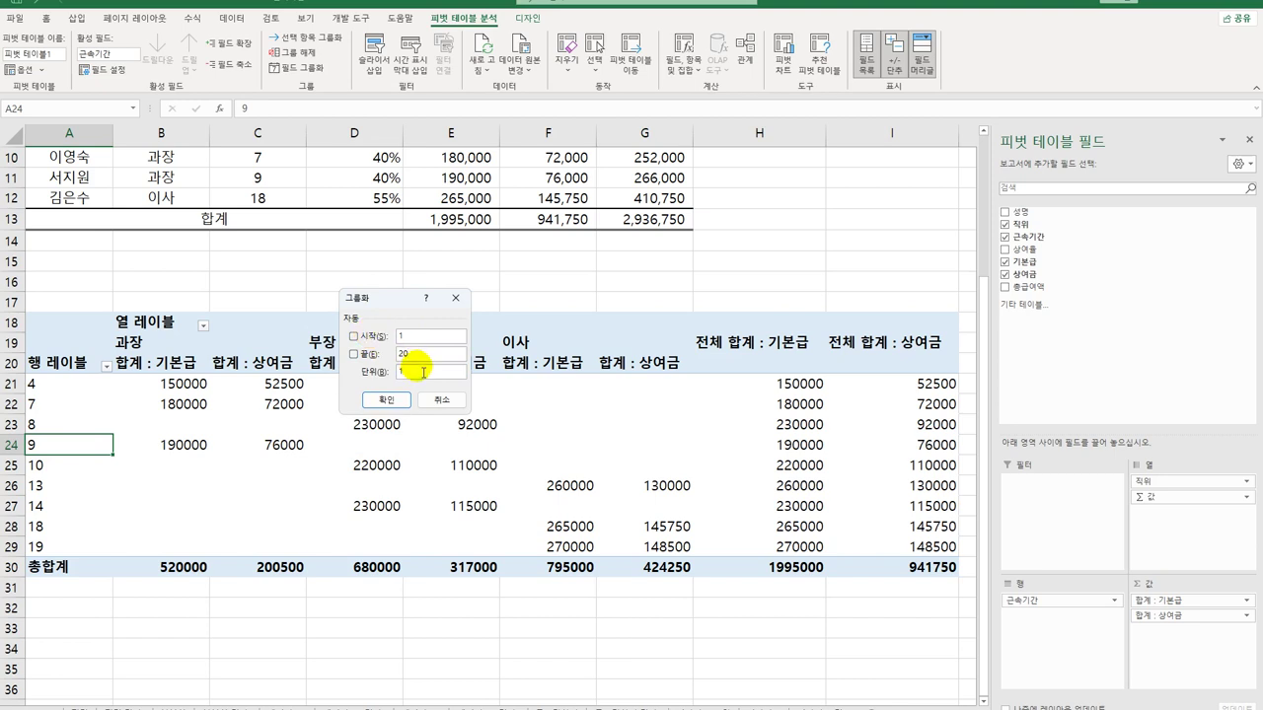
type("5")
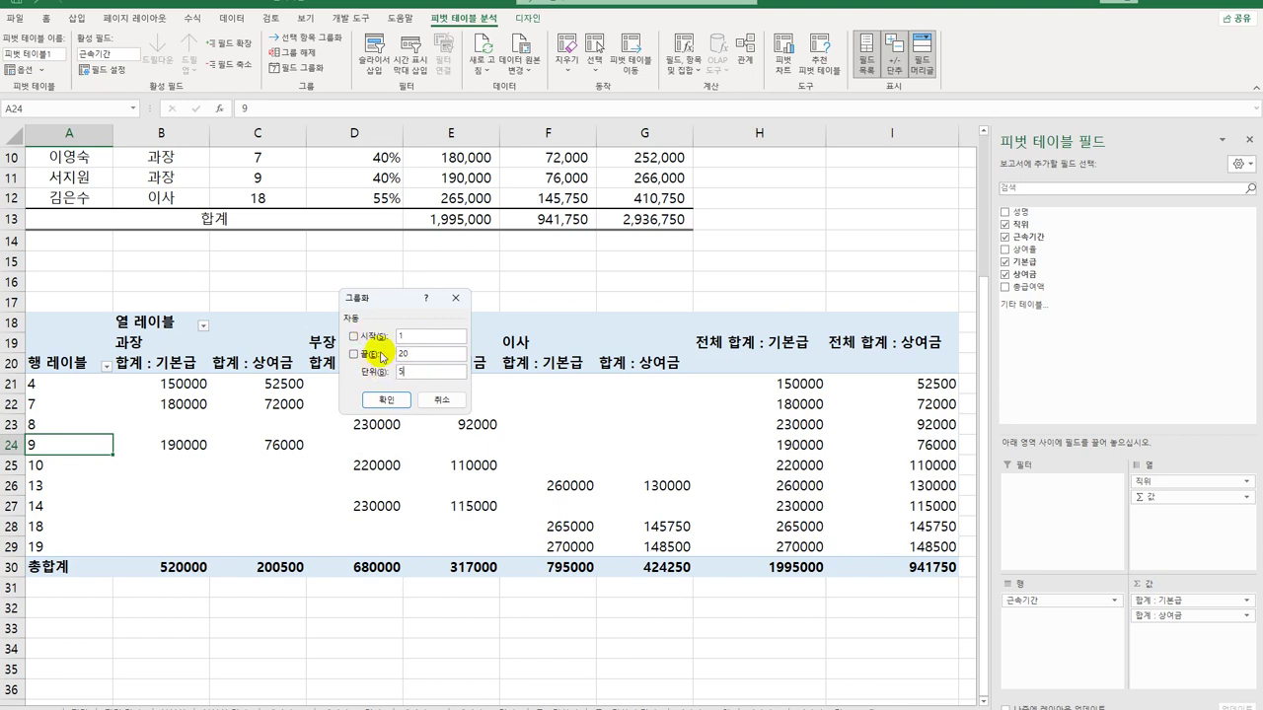
left_click(407, 405)
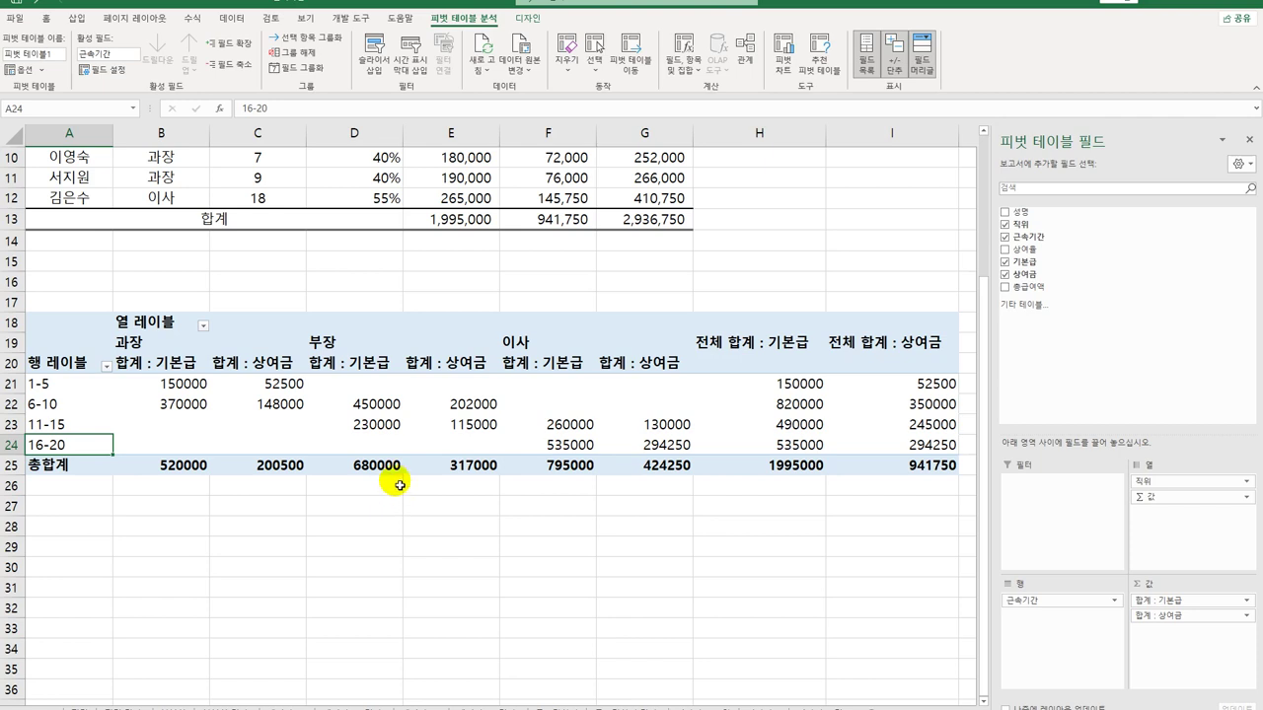
Step: Format the pivot table's 합계 : 기본급 value field as 숫자 with the thousands separator
left_click(182, 369)
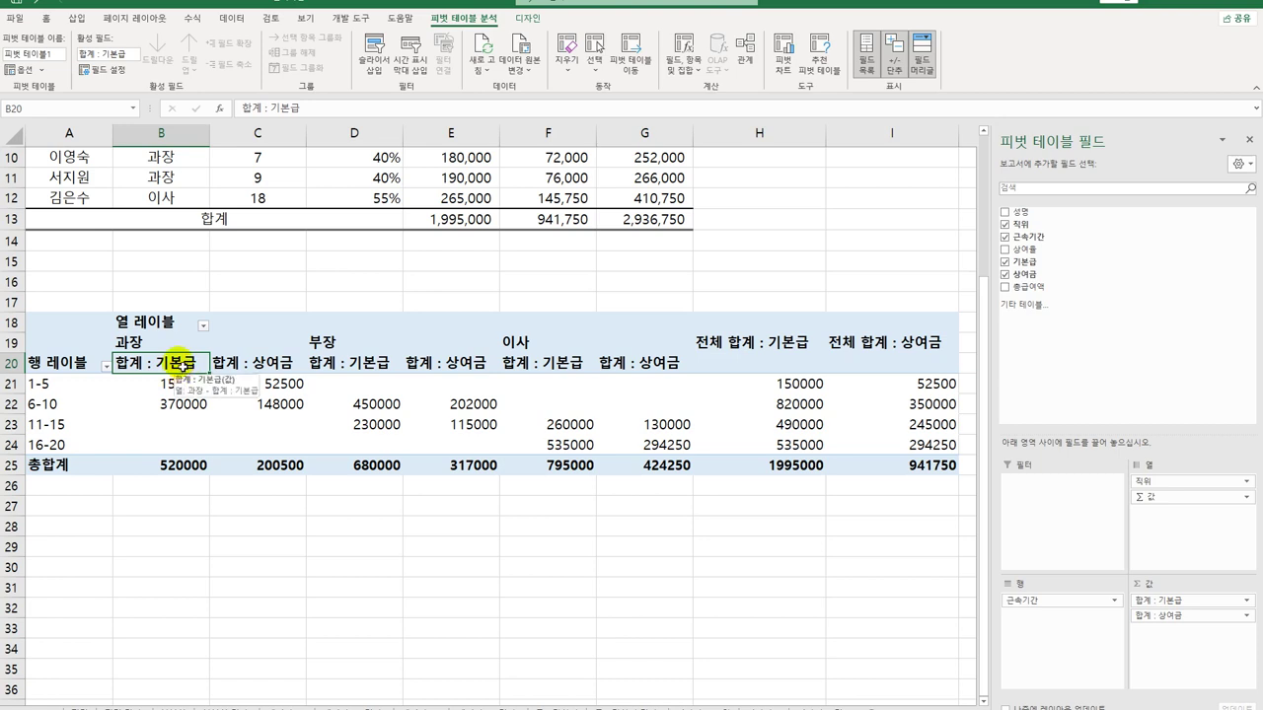
right_click(177, 363)
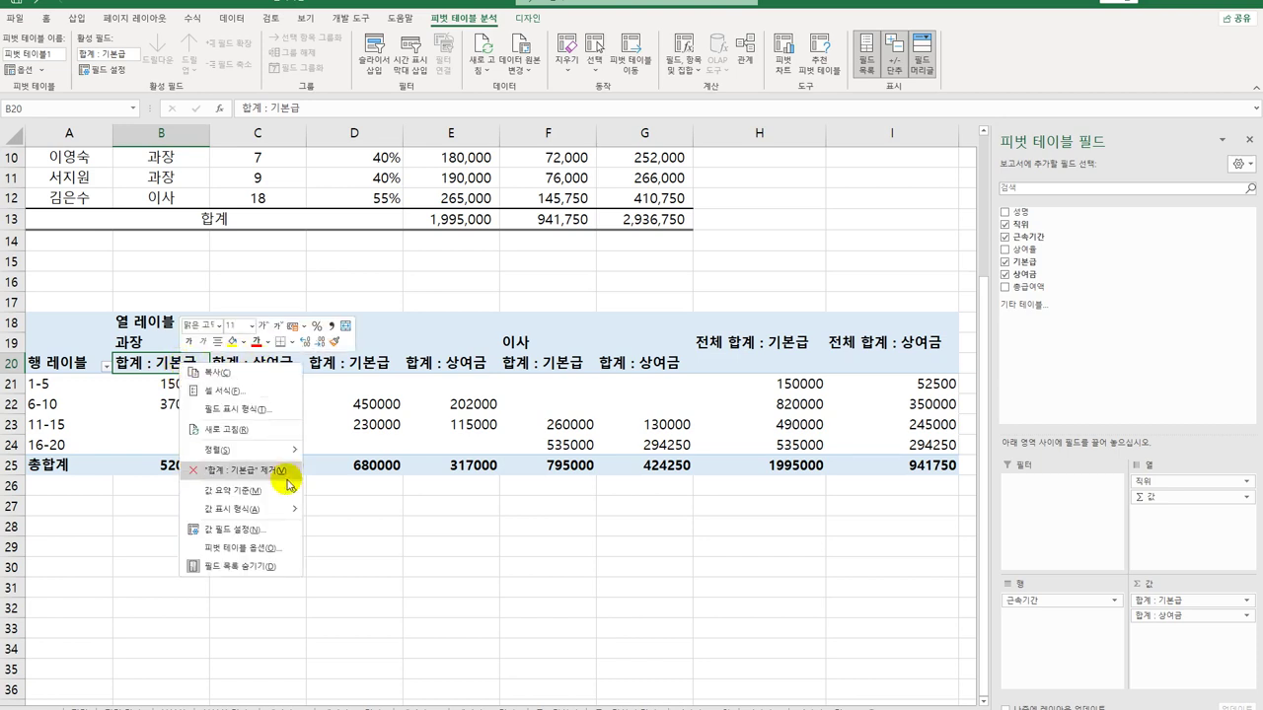
mouse_move(280, 491)
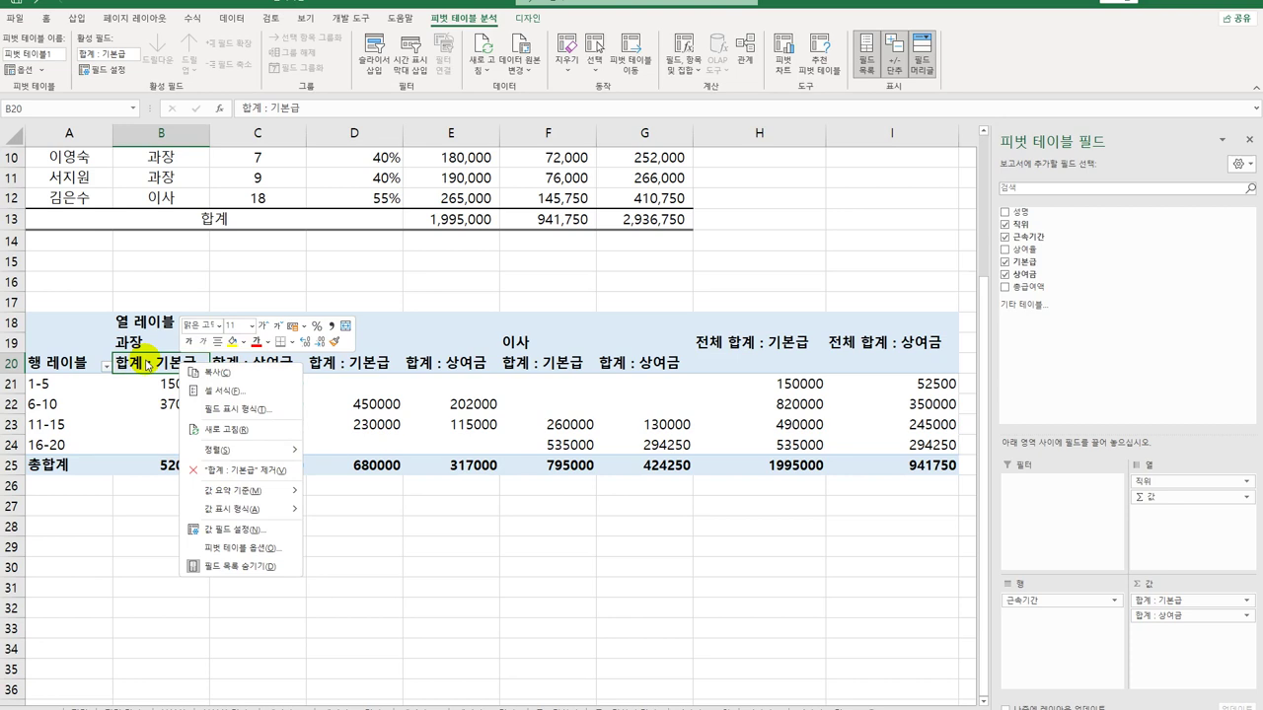
left_click(269, 537)
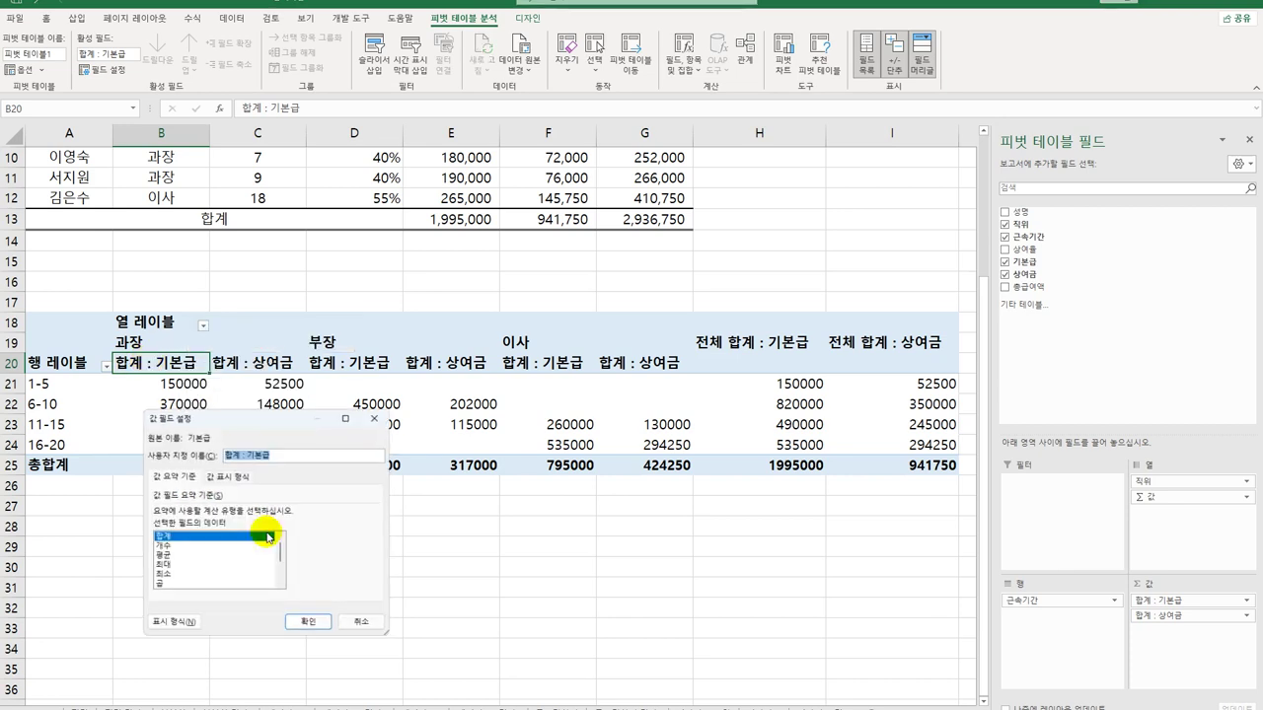
left_click_drag(262, 415, 441, 296)
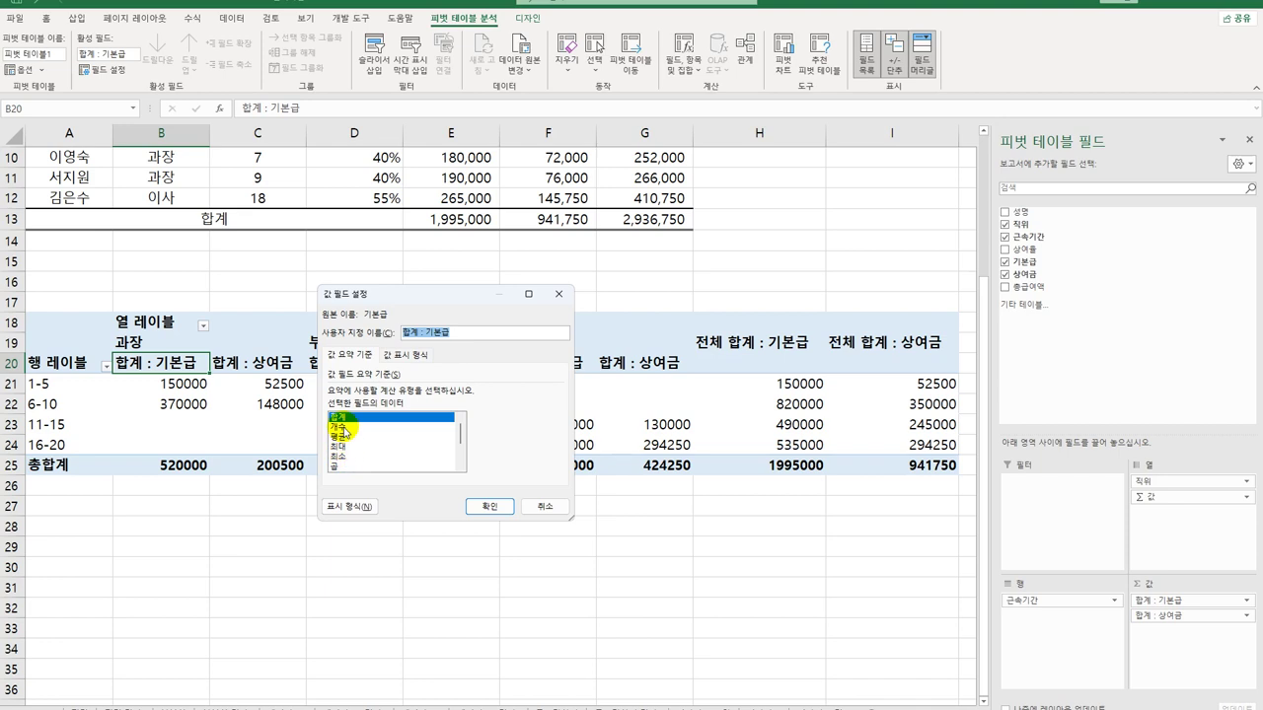
left_click(363, 507)
left_click_drag(310, 369, 805, 246)
left_click(624, 295)
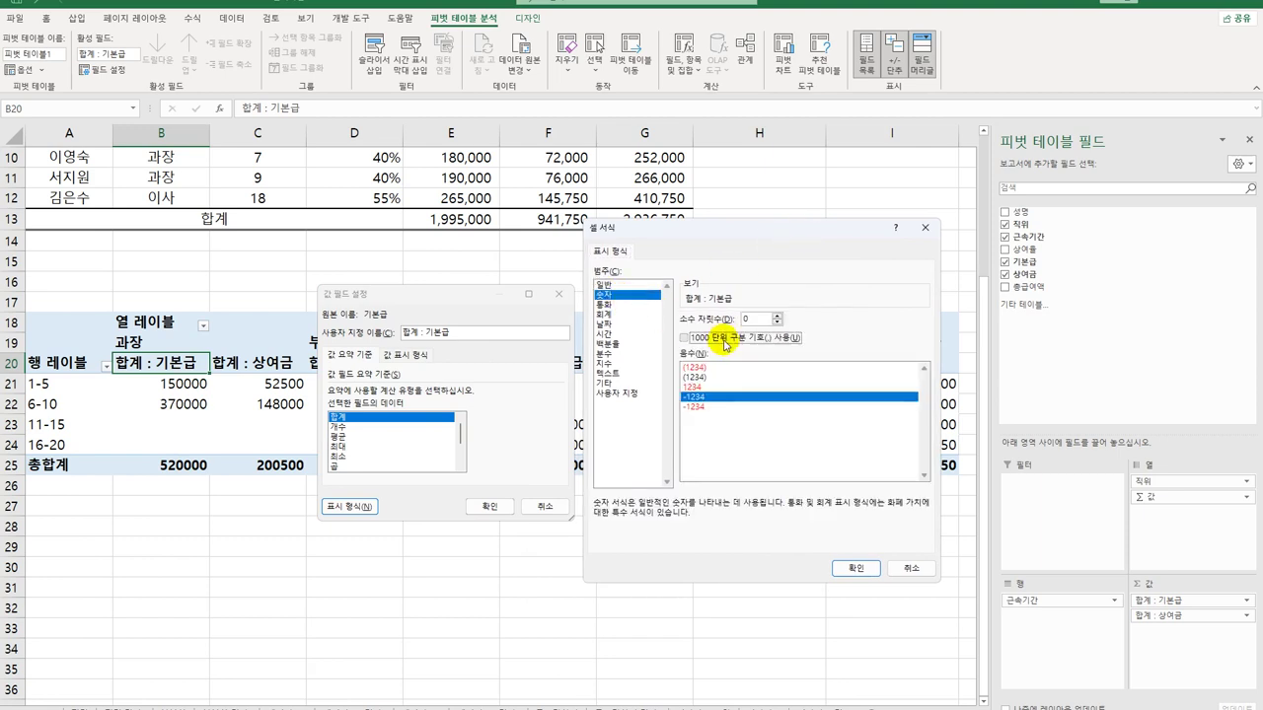
left_click(724, 341)
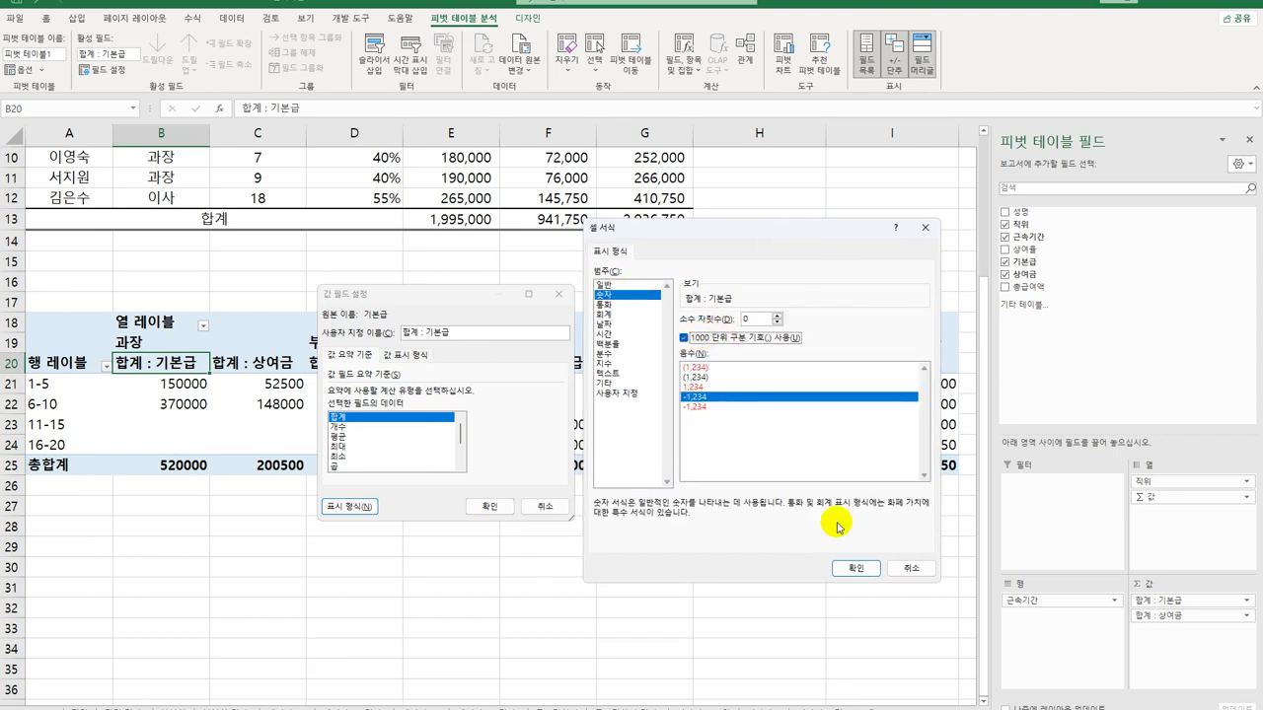
left_click(868, 571)
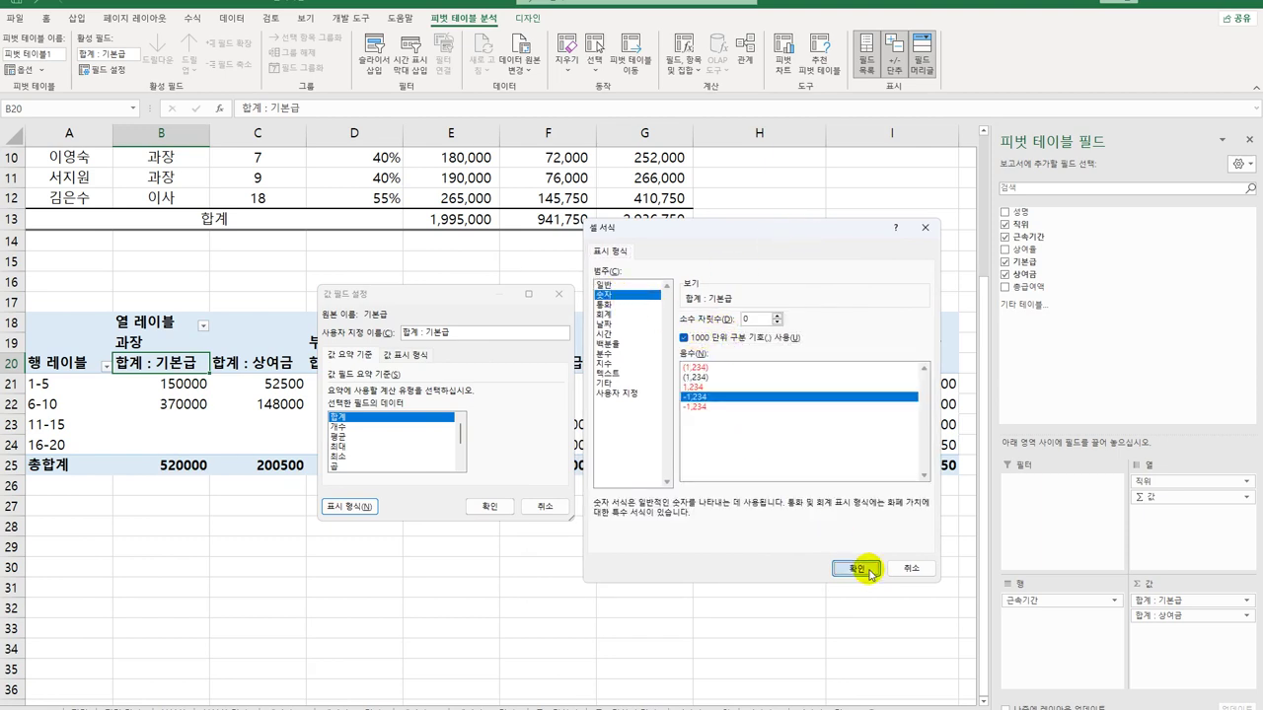
left_click(489, 507)
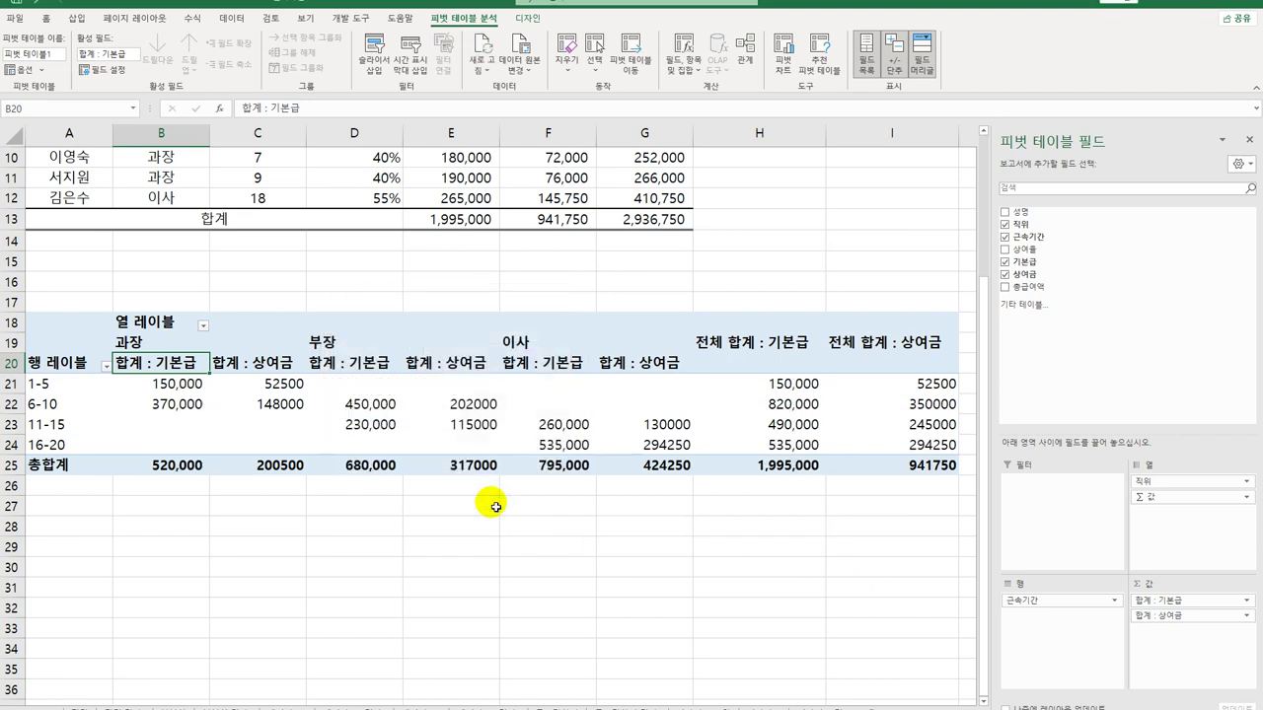
Step: Apply the 숫자 format with the thousands separator to the 합계 : 상여금 value field
left_click(254, 364)
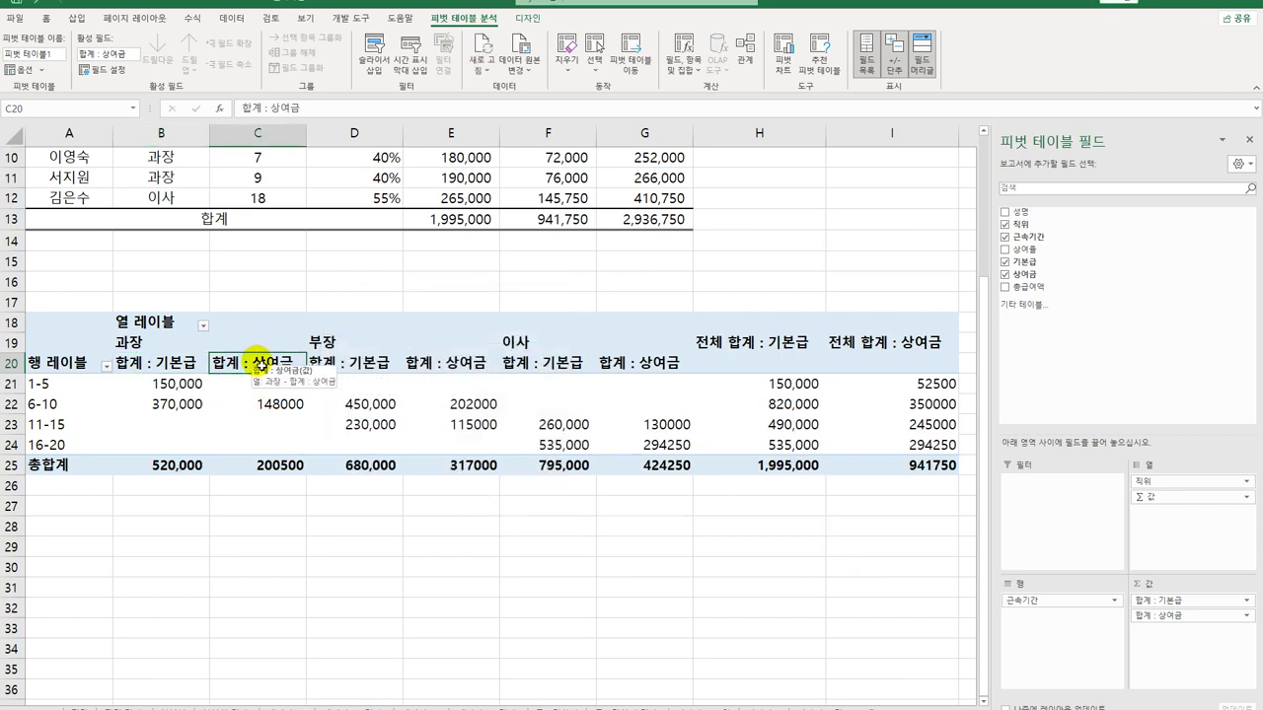
right_click(258, 365)
left_click(337, 522)
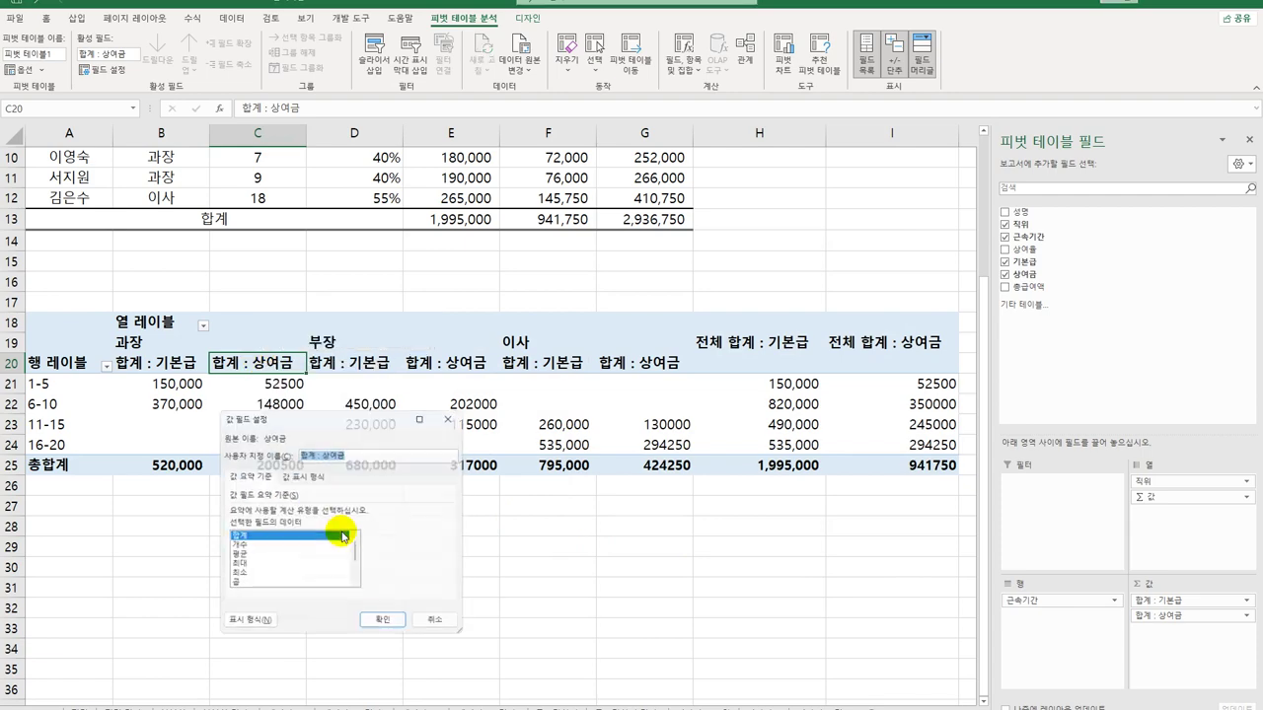
left_click(245, 625)
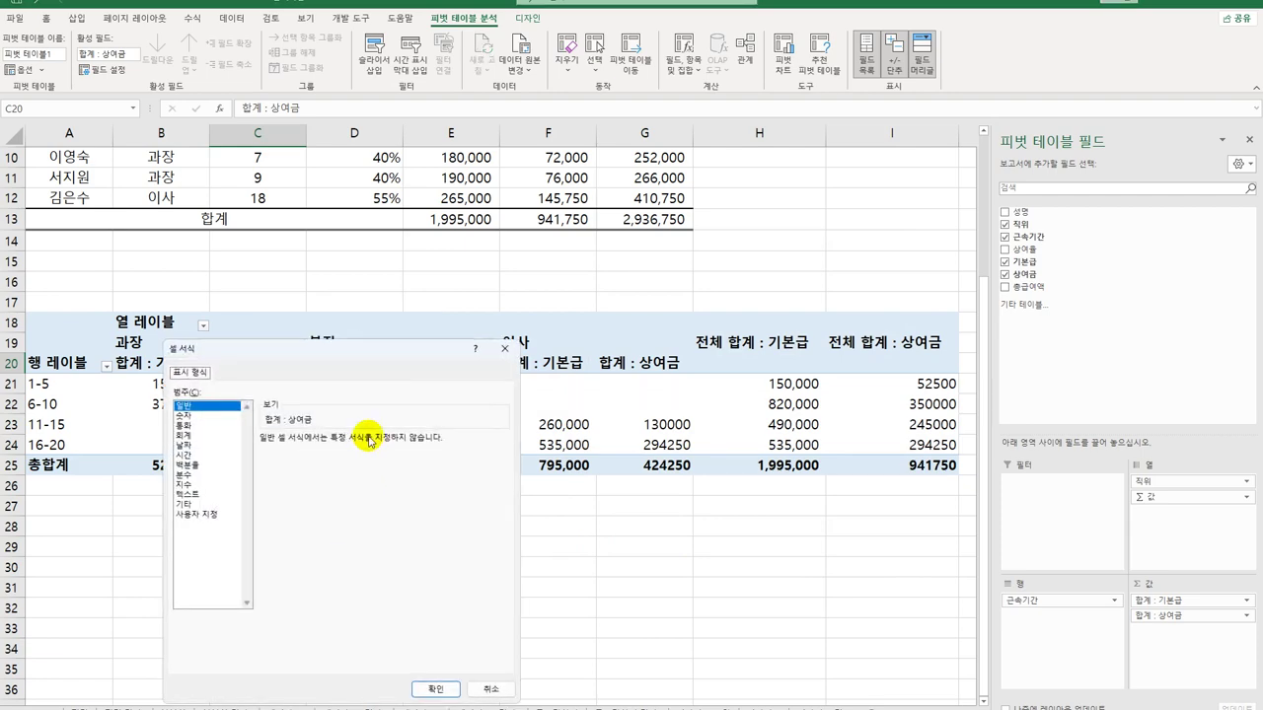
left_click_drag(373, 356, 693, 251)
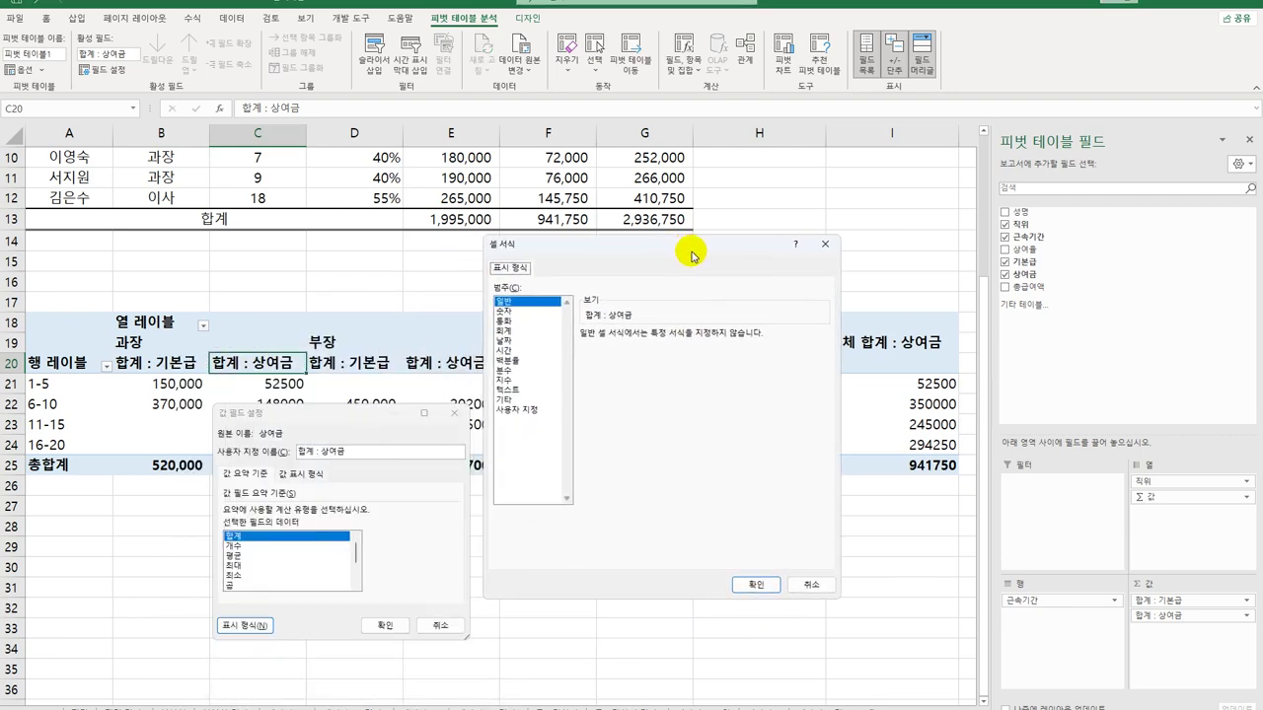
left_click(509, 311)
left_click(584, 354)
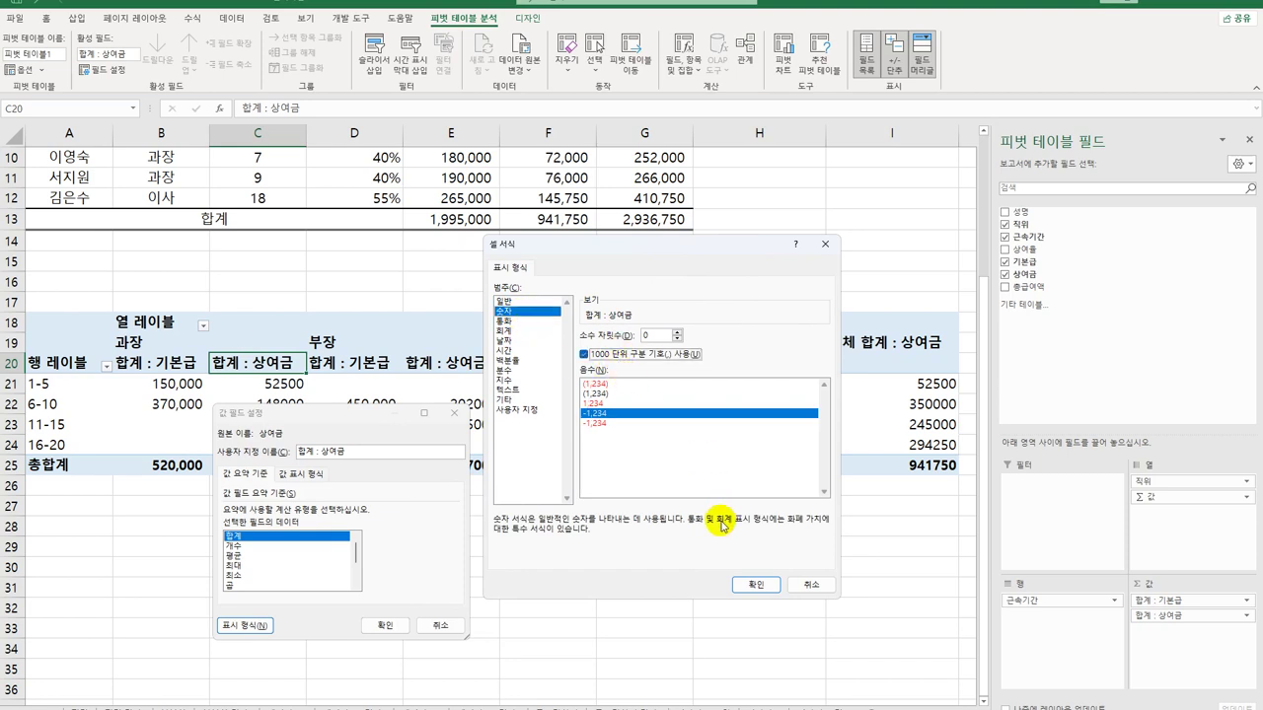
left_click(757, 586)
left_click(384, 626)
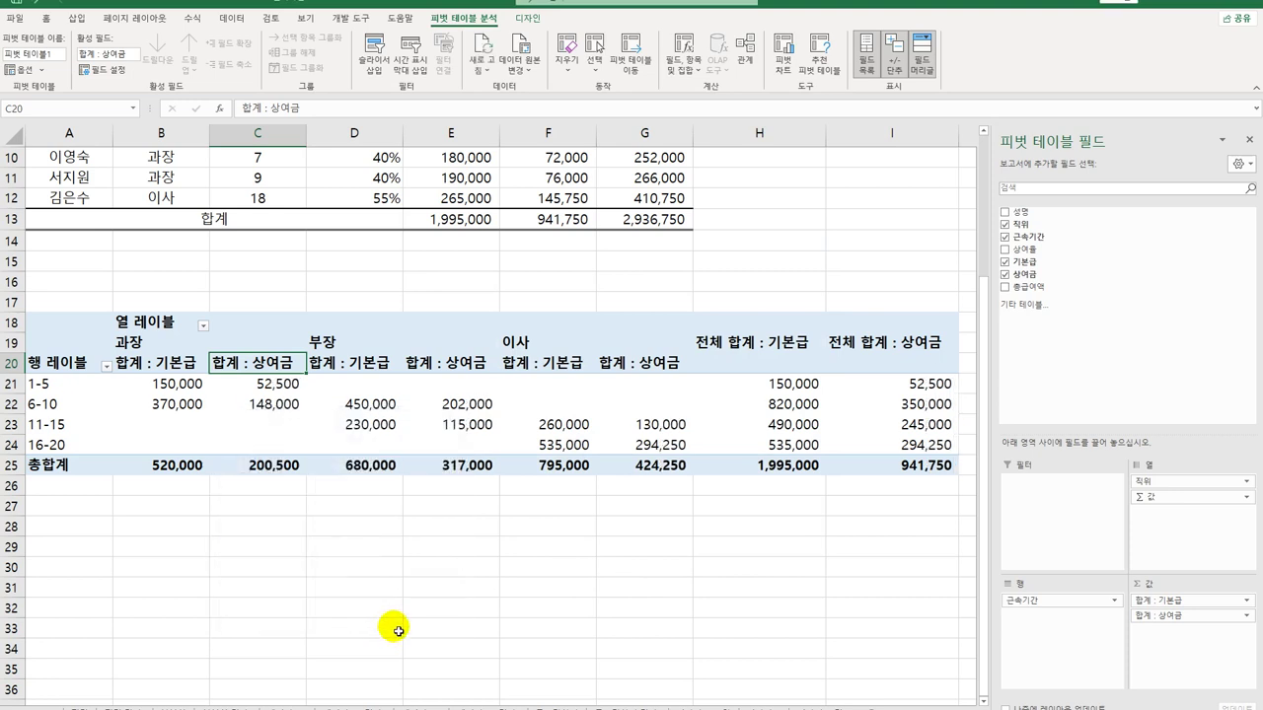
Step: Restrict the pivot table's grand totals to columns only with the 열의 총합계만 설정 option
left_click_drag(184, 384, 183, 463)
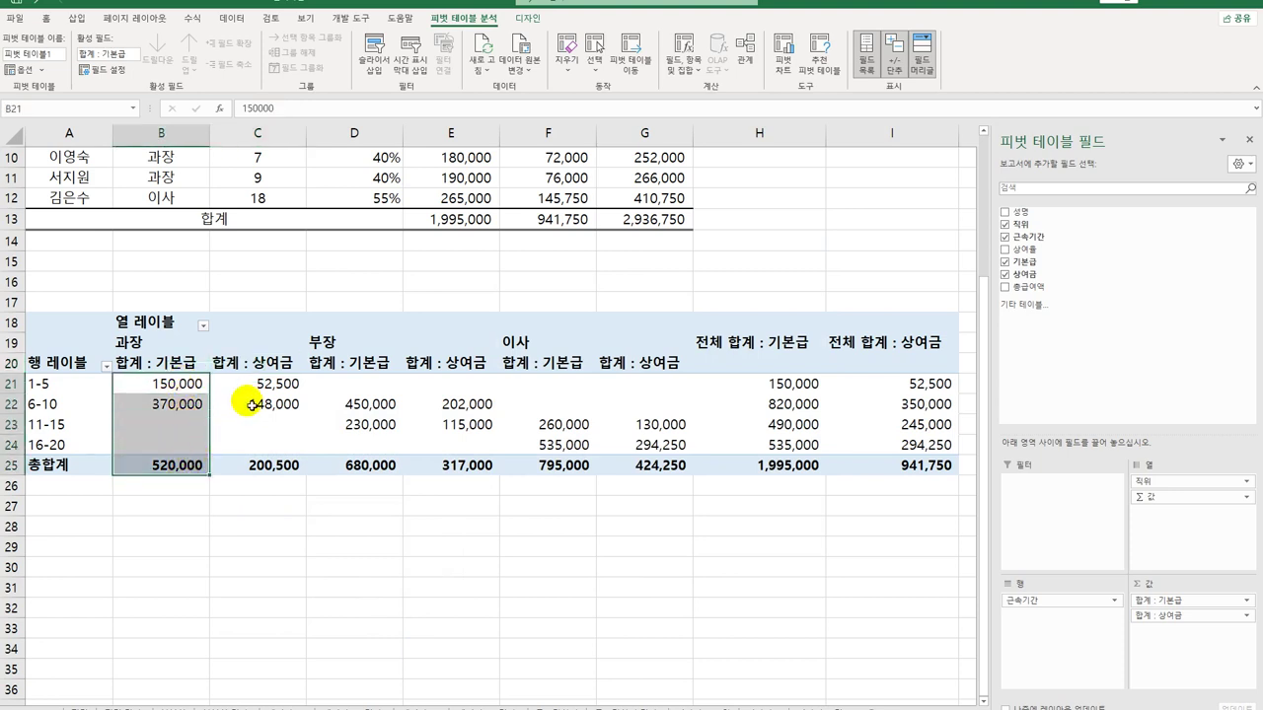
left_click_drag(255, 385, 254, 466)
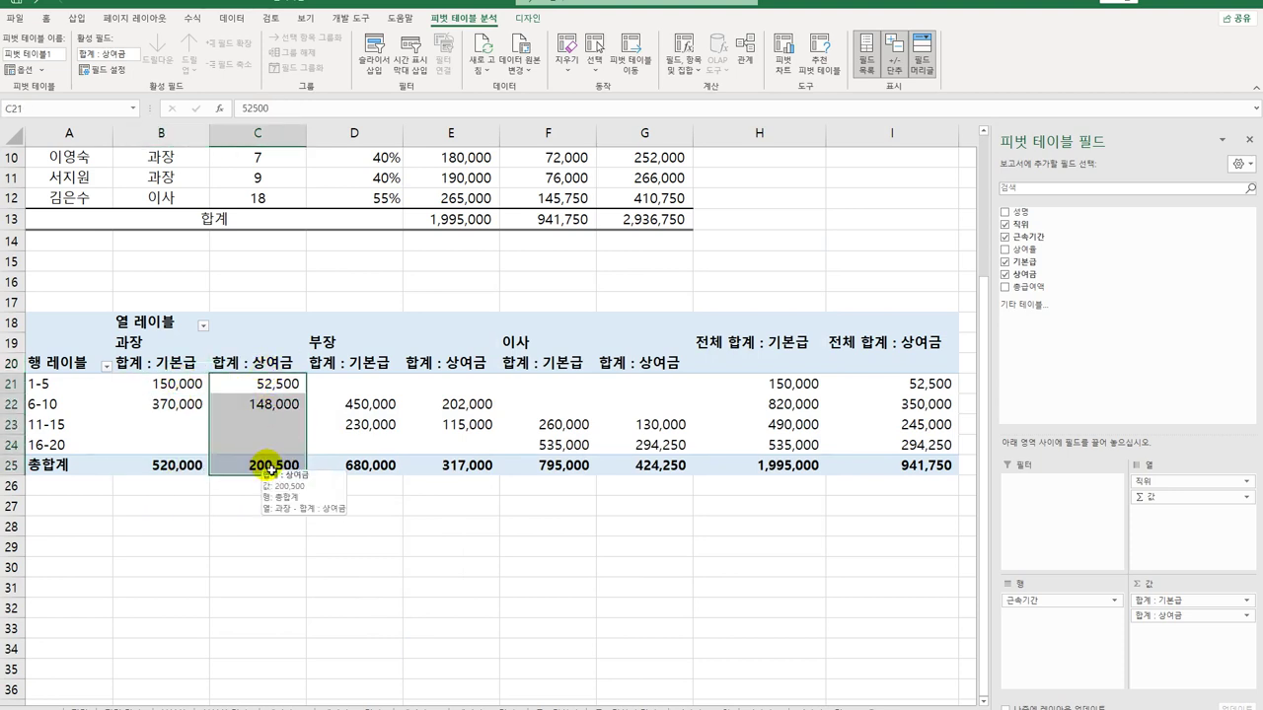
left_click_drag(160, 384, 877, 393)
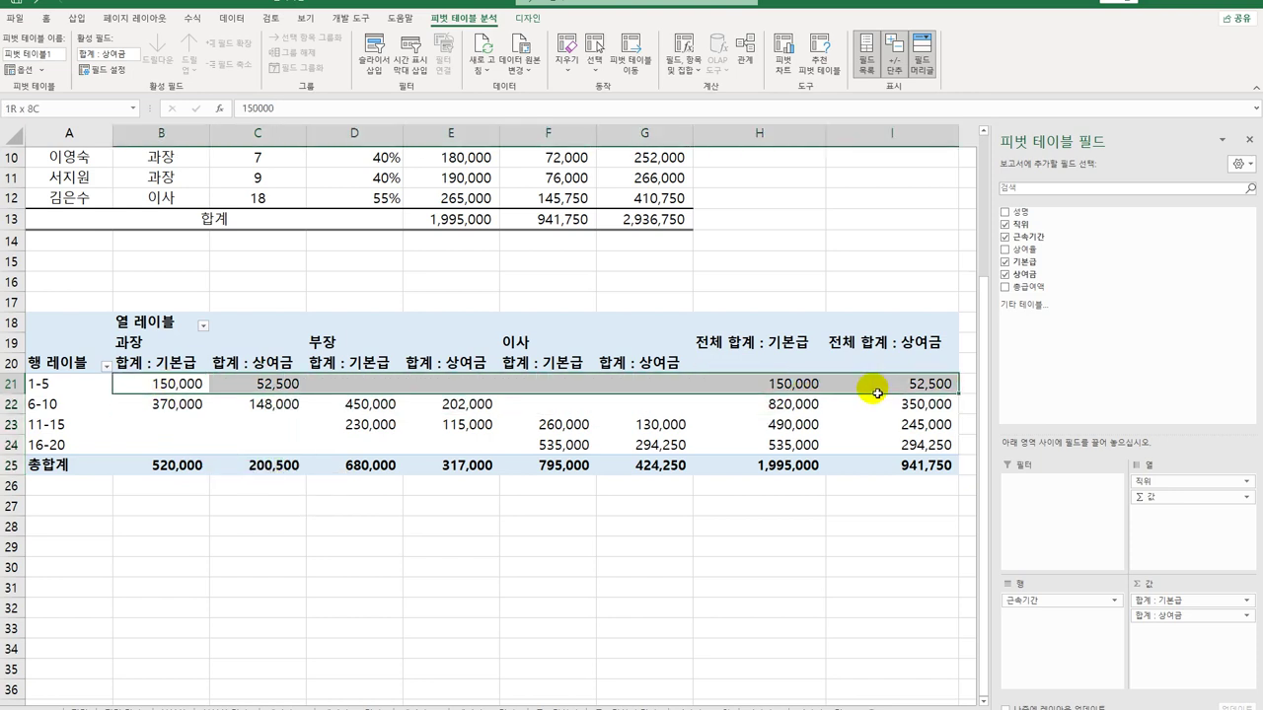
left_click(799, 387)
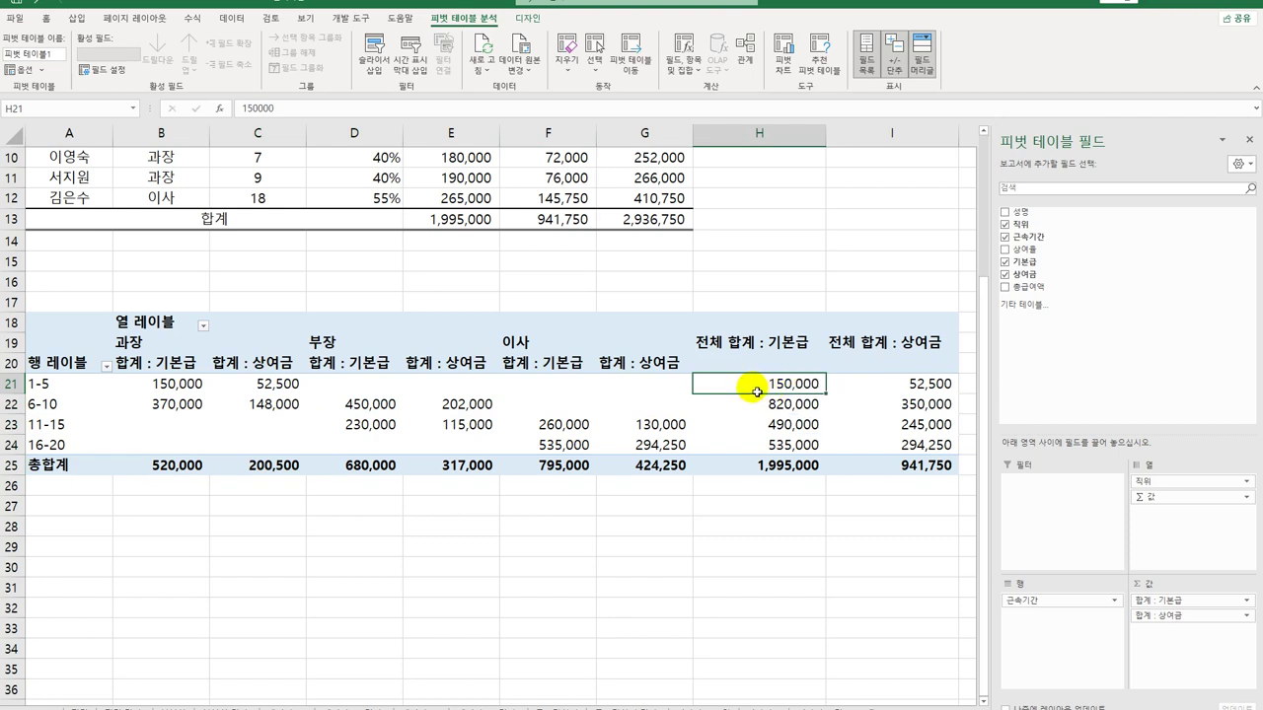
left_click(526, 18)
left_click(42, 69)
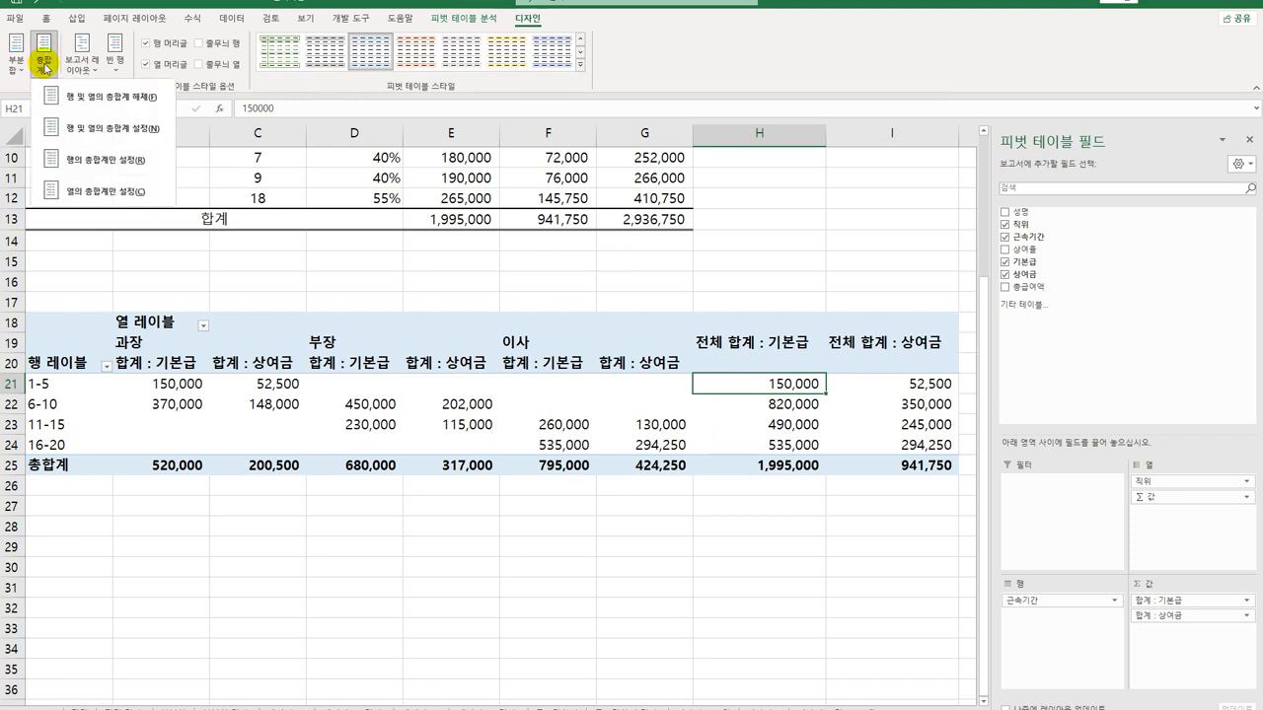
left_click(93, 193)
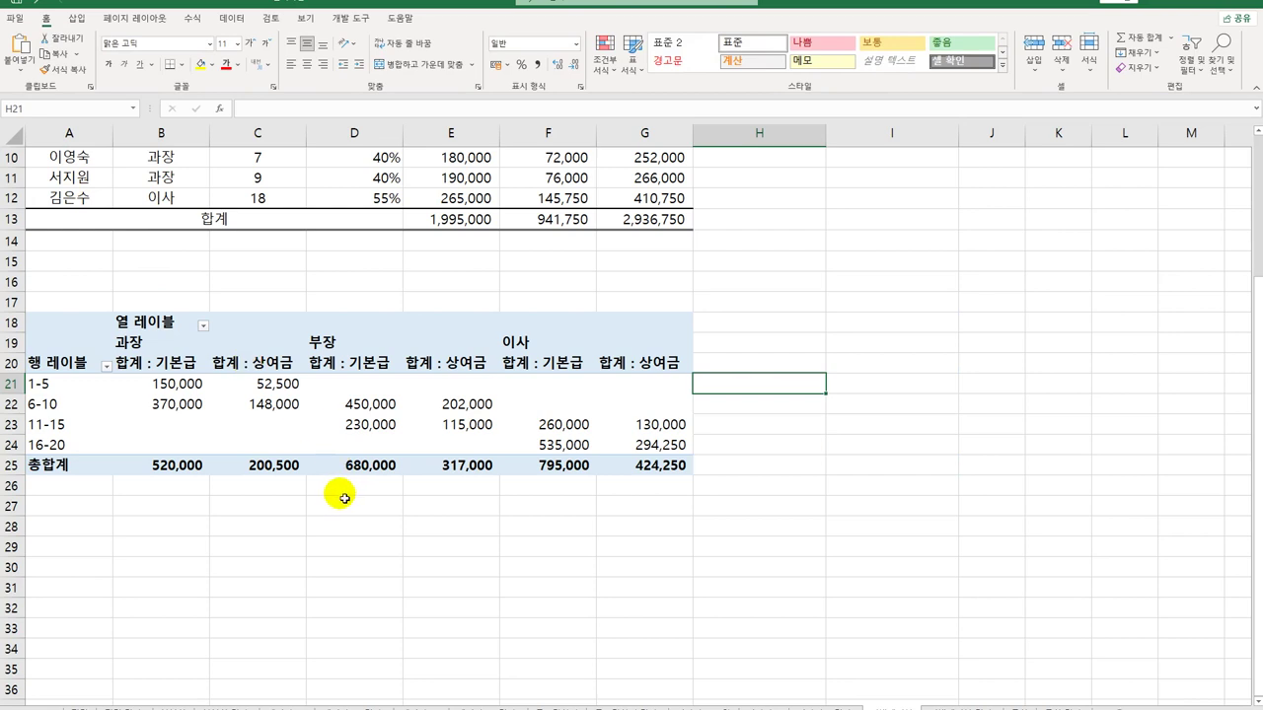
Step: Set the pivot table options to show * in empty cells (빈 셀 표시)
left_click(286, 425)
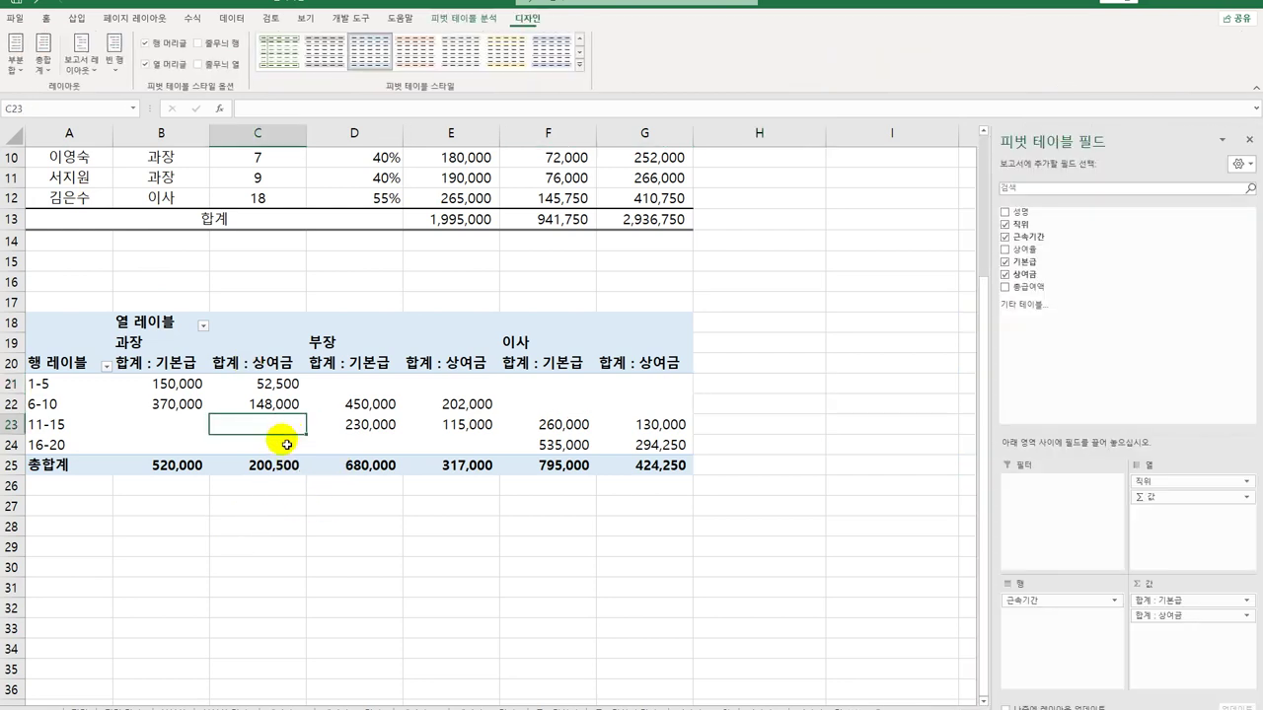
left_click(201, 428)
left_click(193, 443)
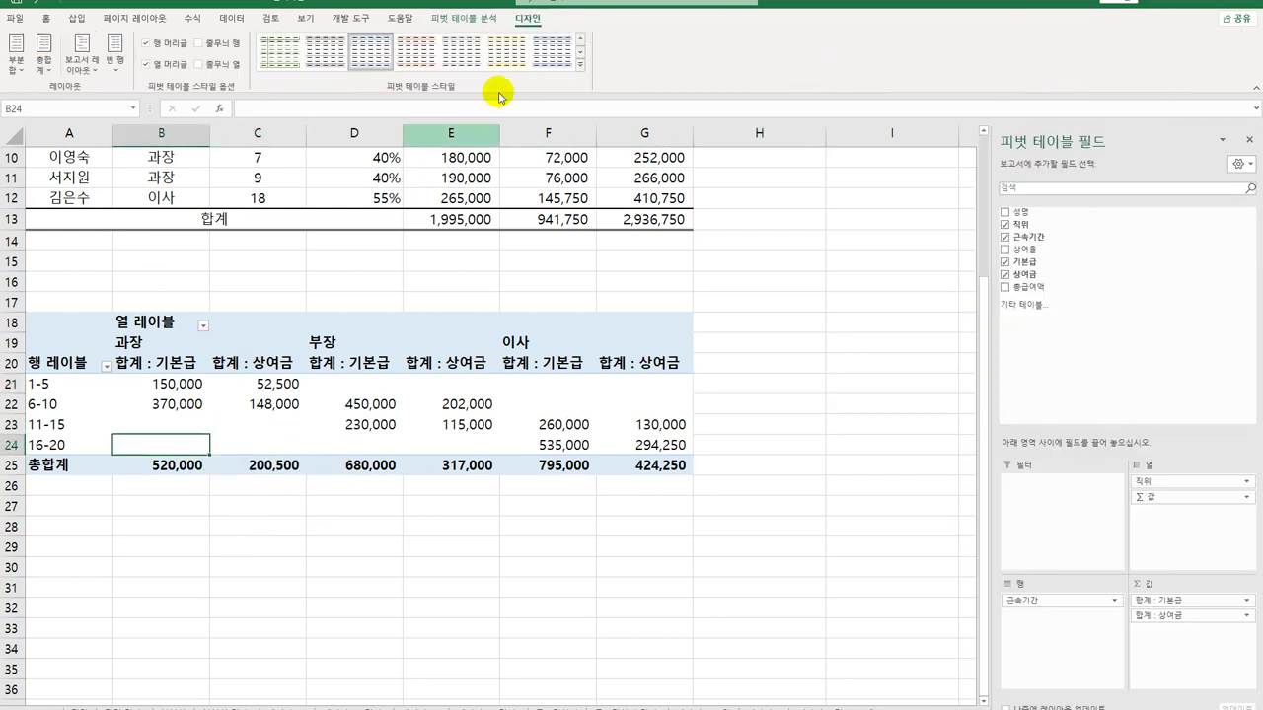
left_click(454, 20)
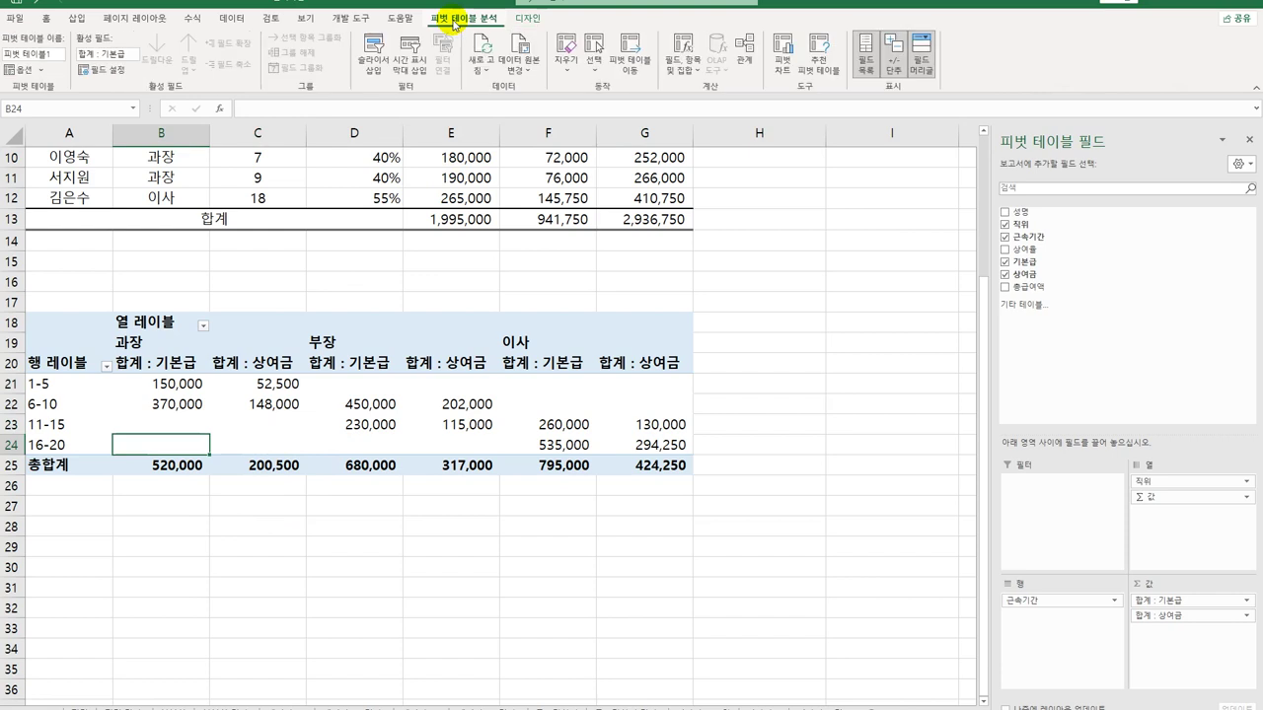
left_click(22, 70)
left_click(677, 336)
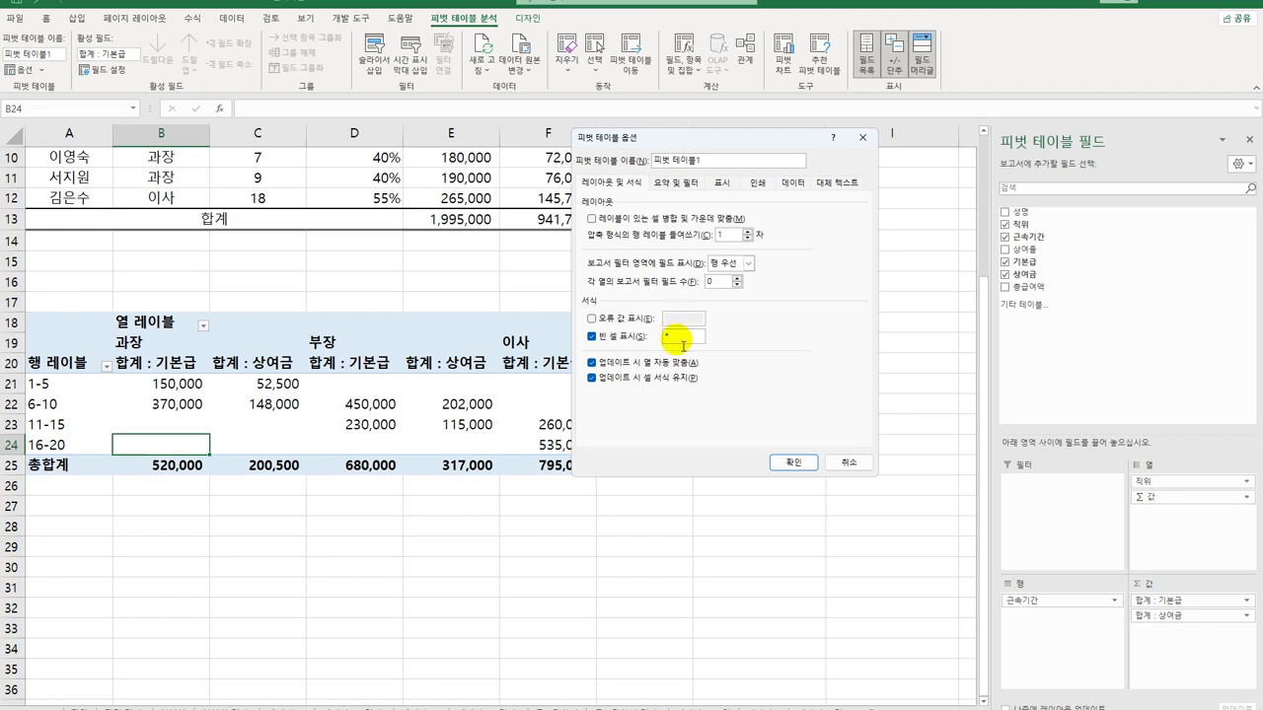
left_click(794, 462)
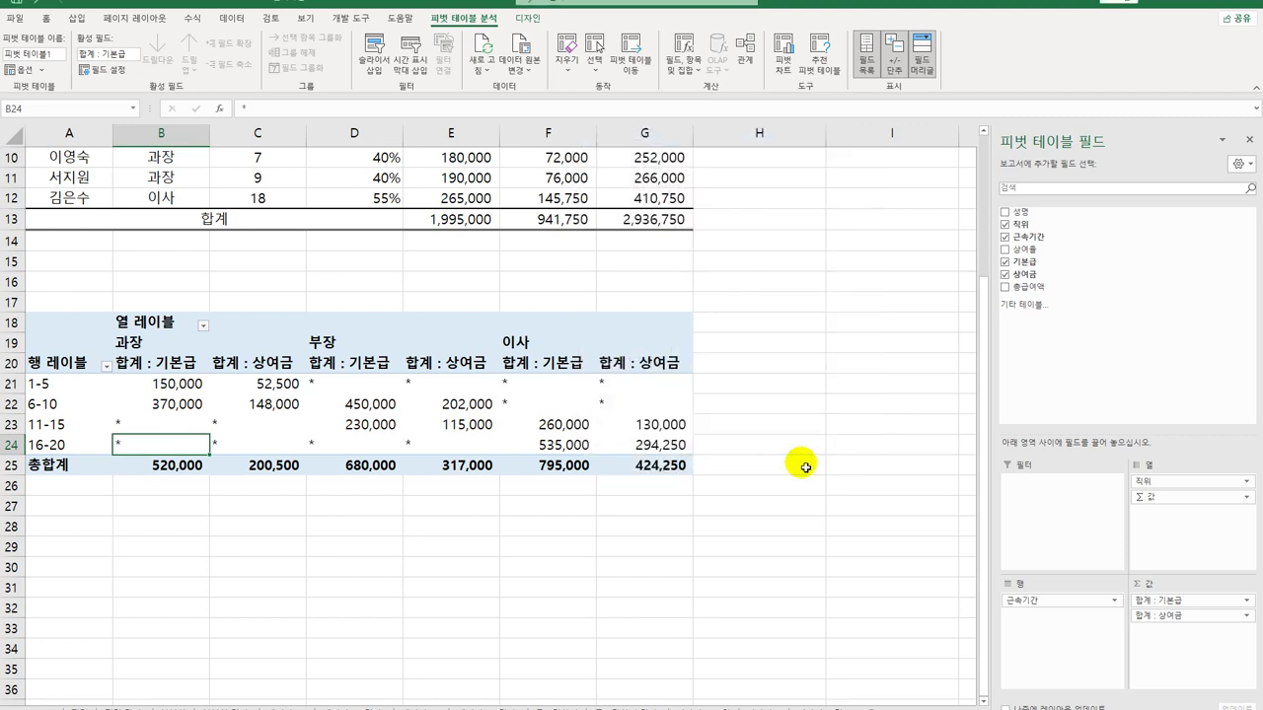
Step: Switch the pivot table's report layout to outline form (개요 형식으로 표시) and deselect the table
left_click(526, 19)
left_click(85, 75)
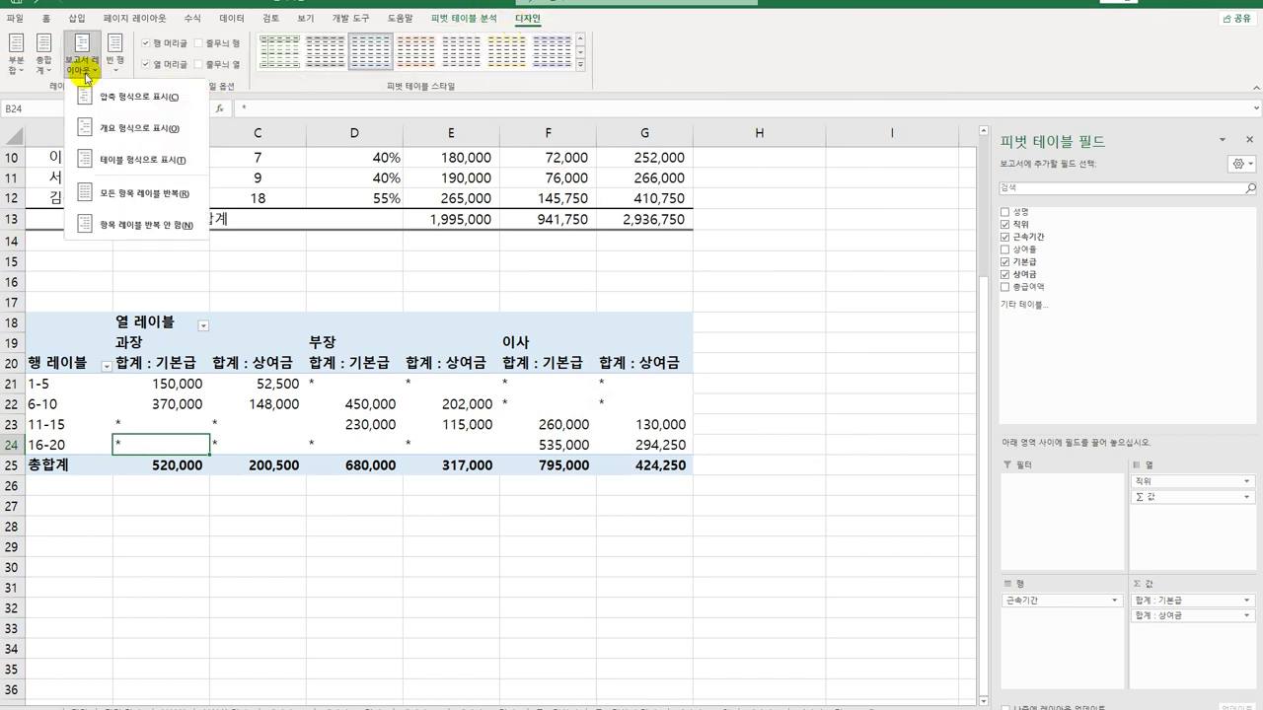
left_click(112, 129)
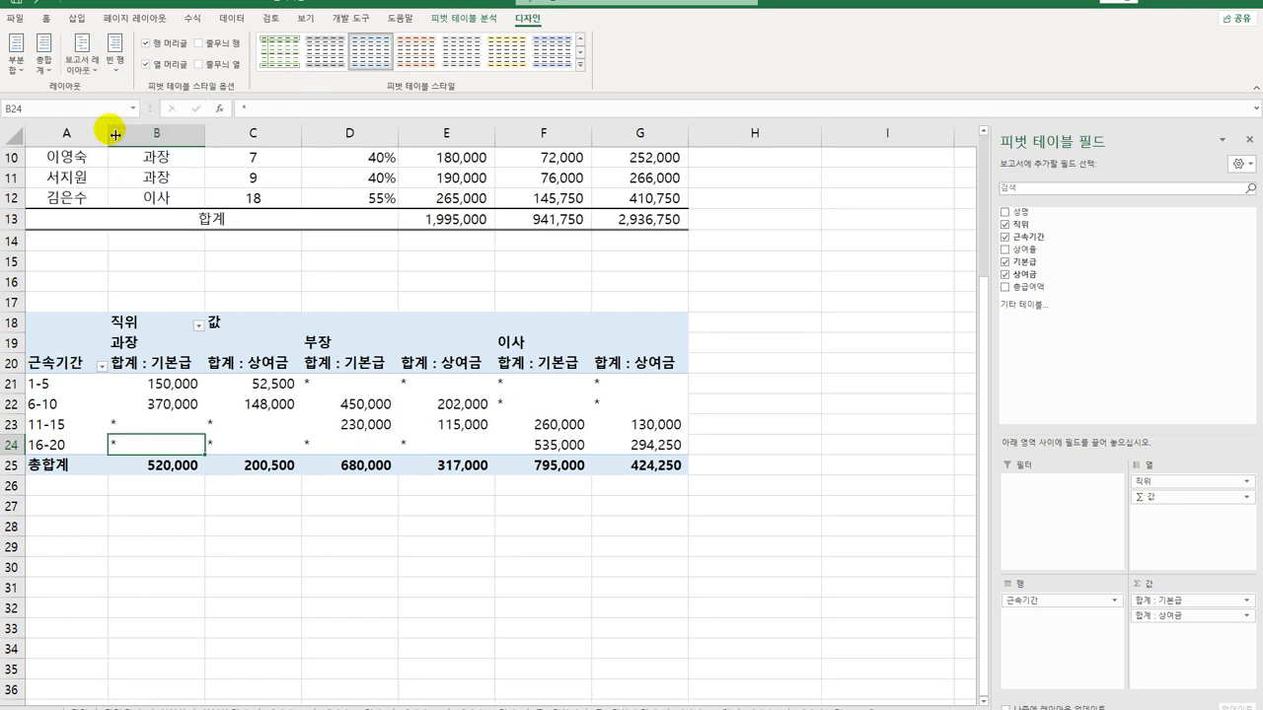
left_click(160, 326)
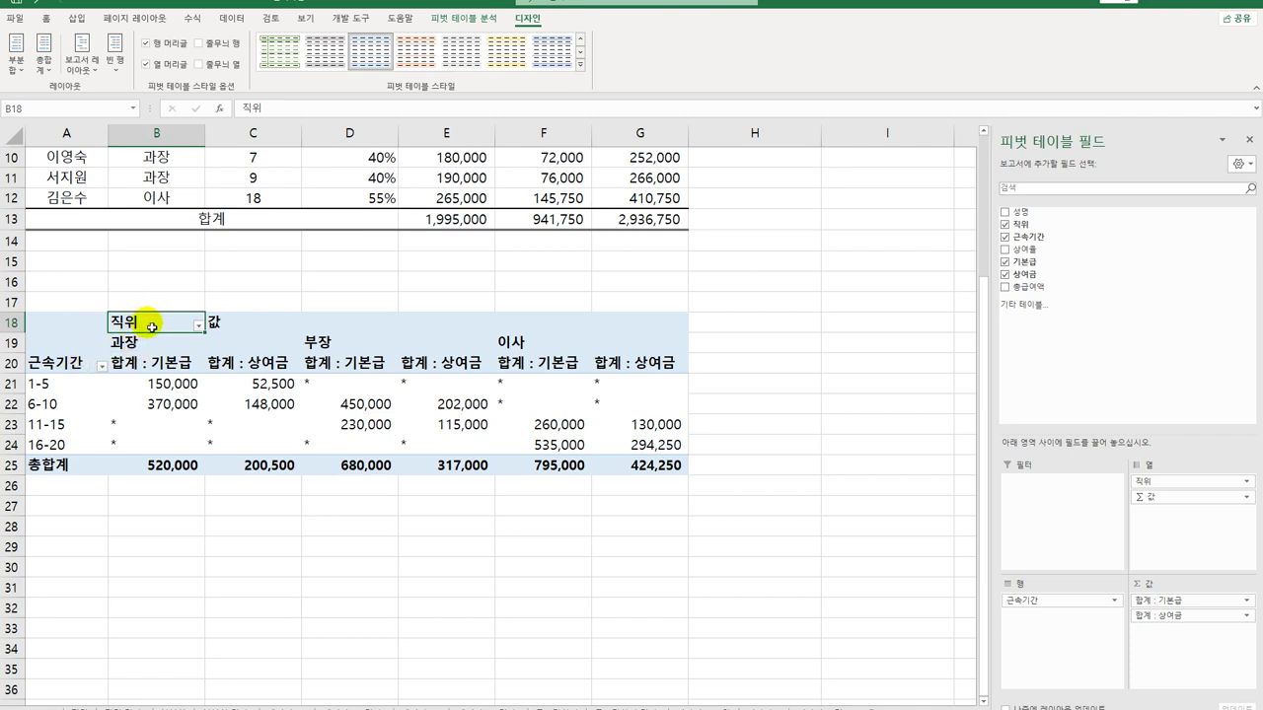
mouse_move(141, 403)
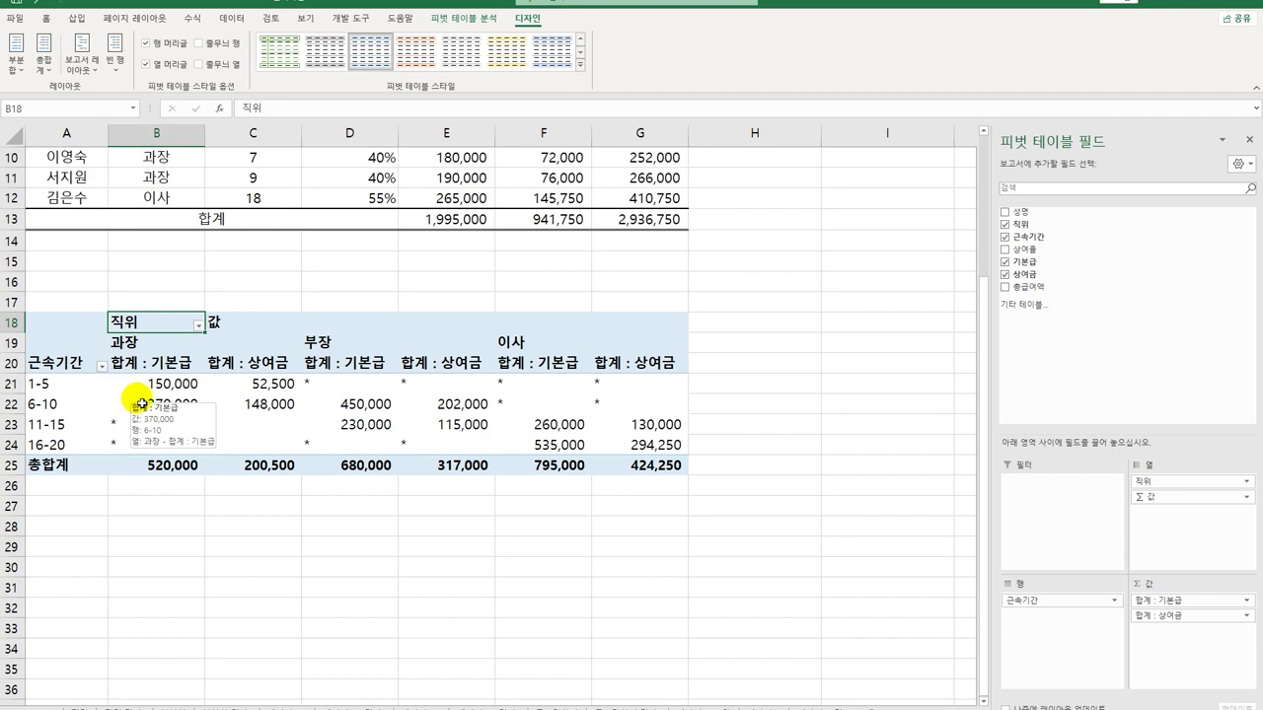
left_click(758, 500)
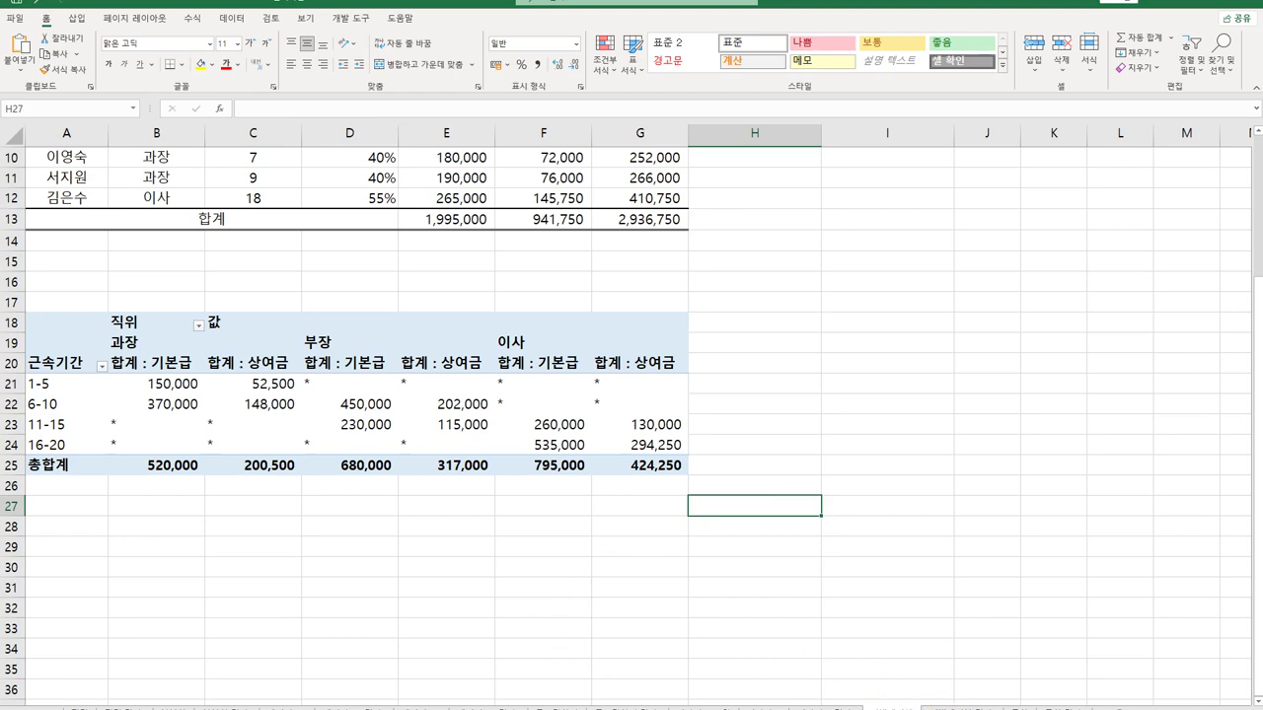
Step: Compare the finished pivot table with the completed version on the following worksheet
left_click(942, 704)
scroll(925, 654, "down", 3)
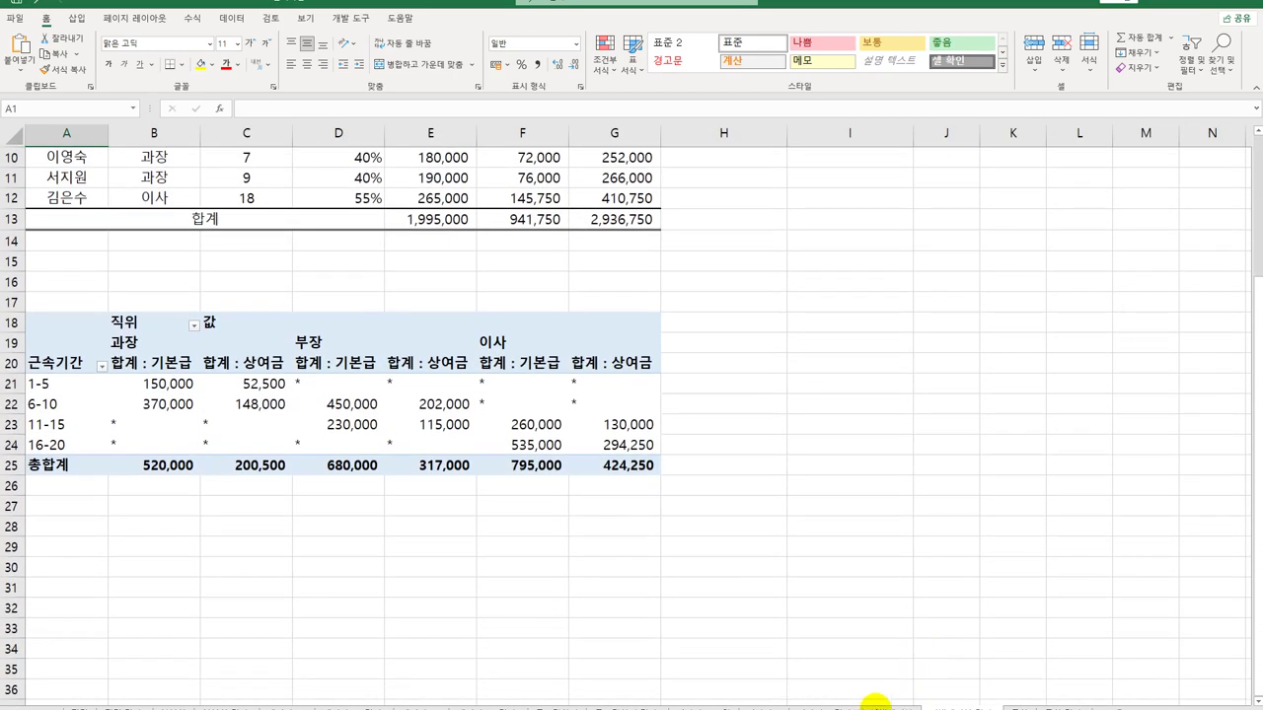
left_click(874, 698)
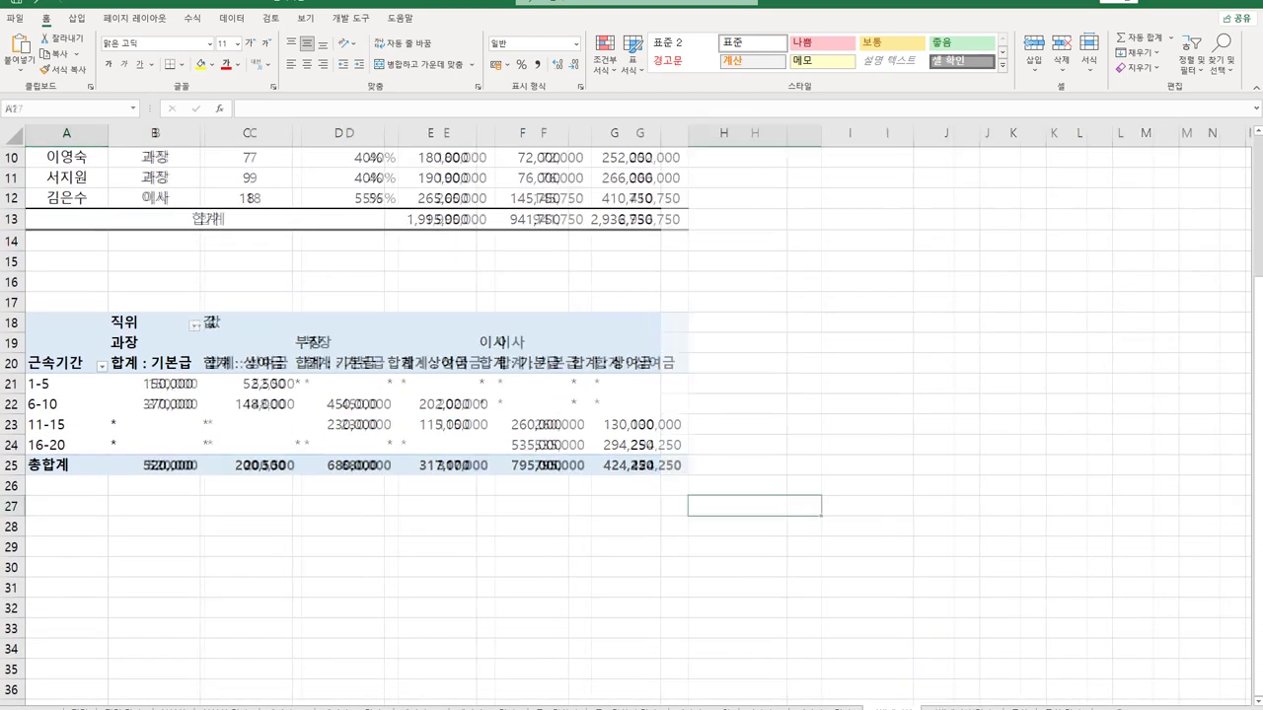
key("ctrl+Page_Down")
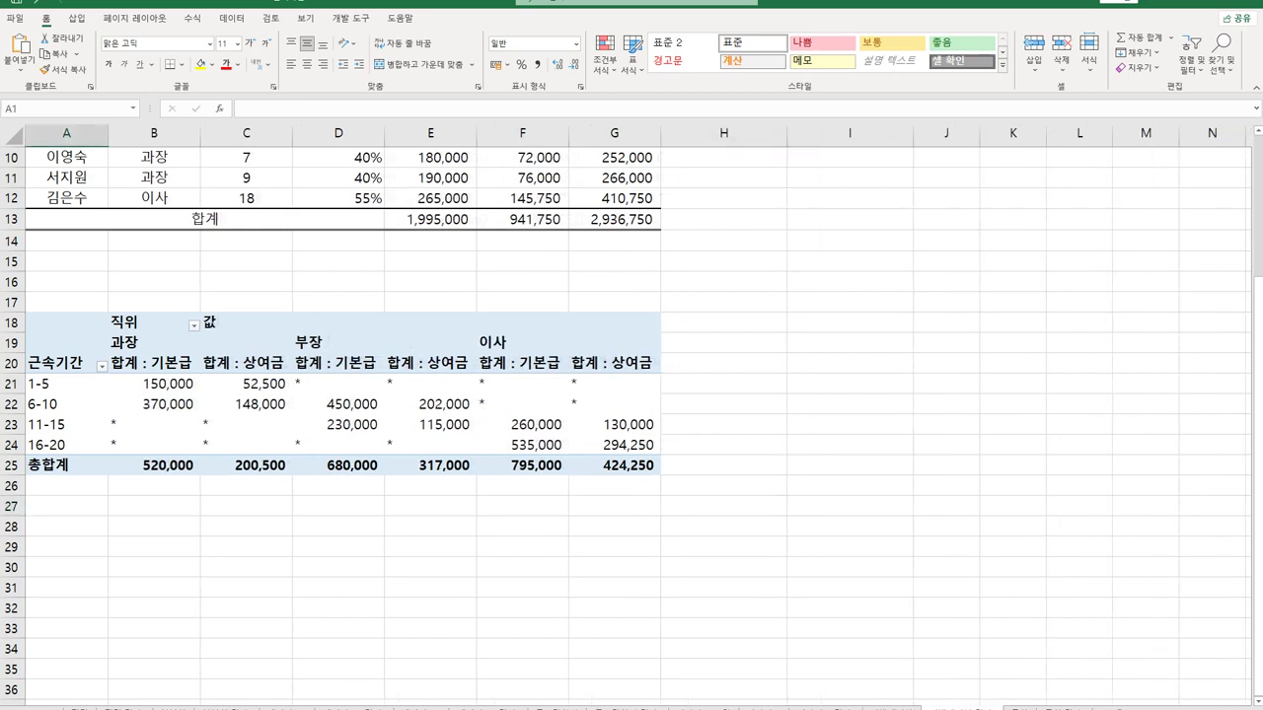